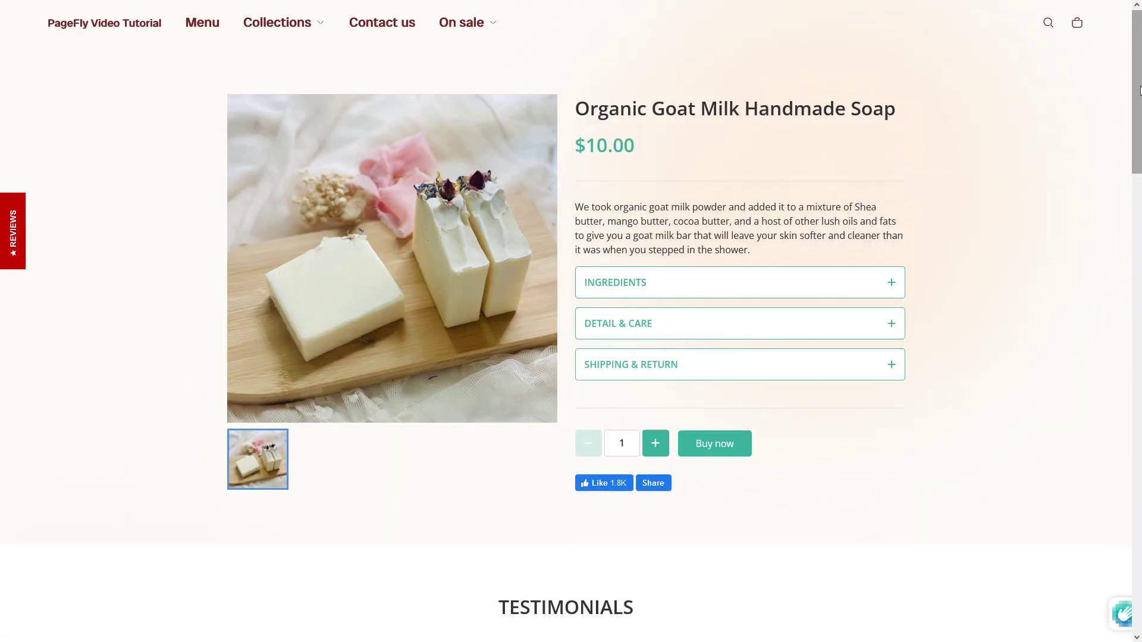
# Scroll the storefront to preview the tea shop's Contact Us Now! section.
pyautogui.moveTo(1137, 97); pyautogui.dragTo(1139, 461)
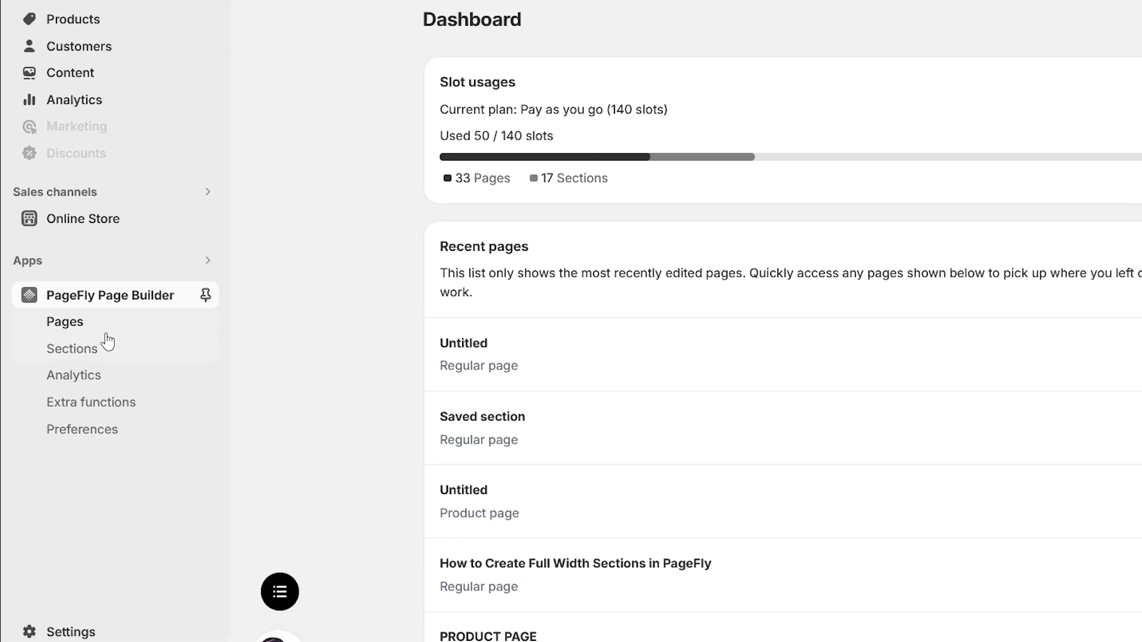
# From the Sections list, browse the section template gallery, then close it without choosing a template.
pyautogui.click(138, 355)
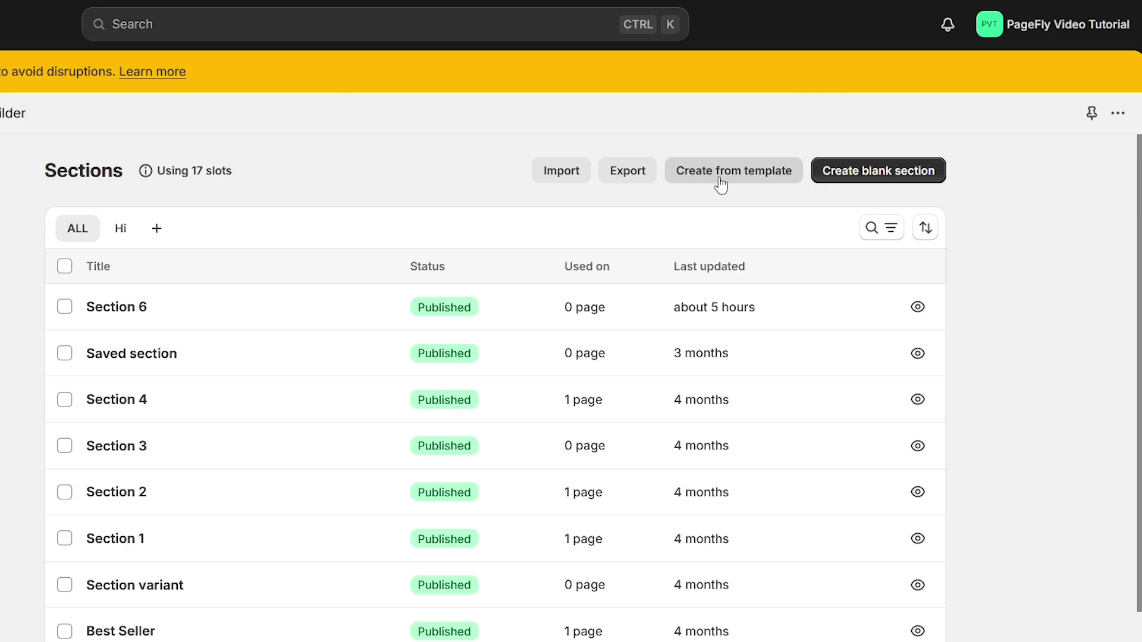
pyautogui.click(721, 178)
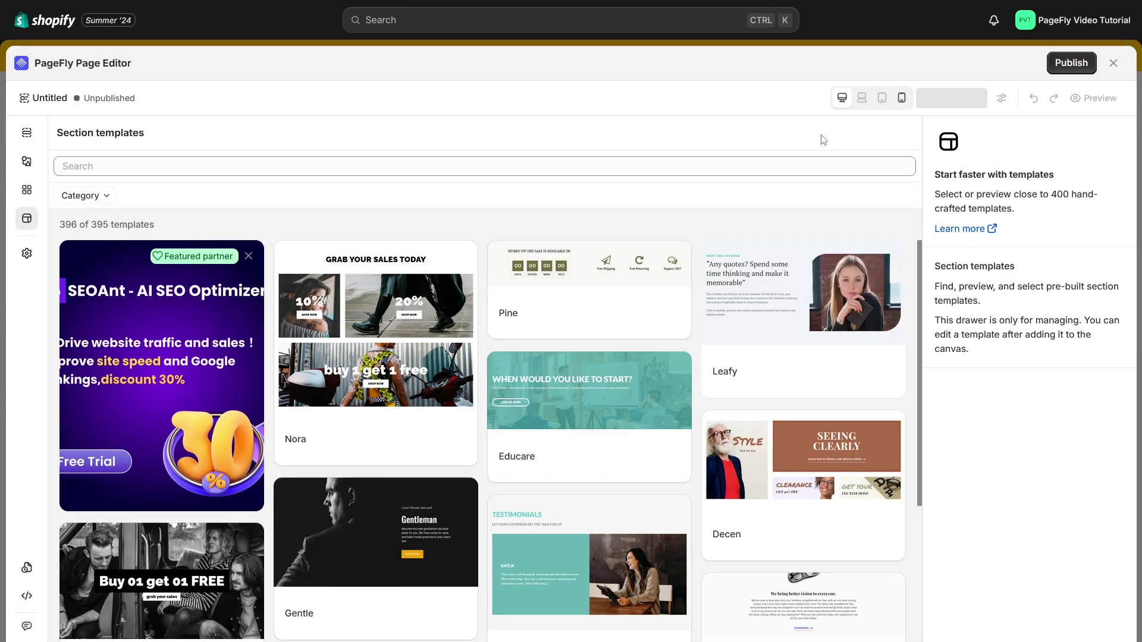
pyautogui.scroll(-10, 796, 256)
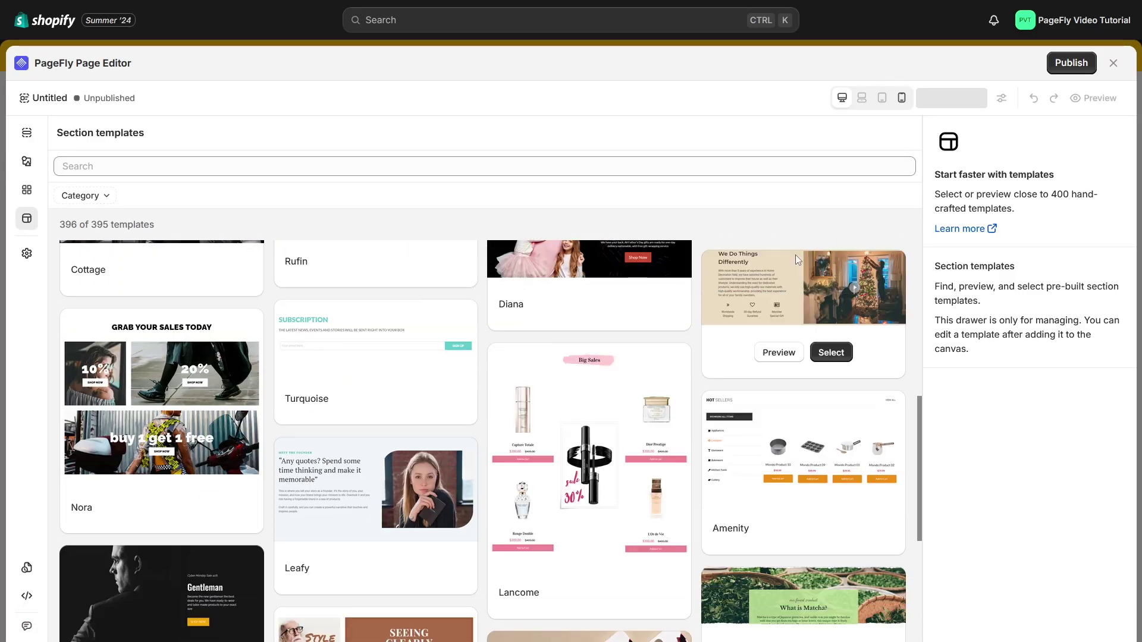
pyautogui.scroll(-5, 796, 256)
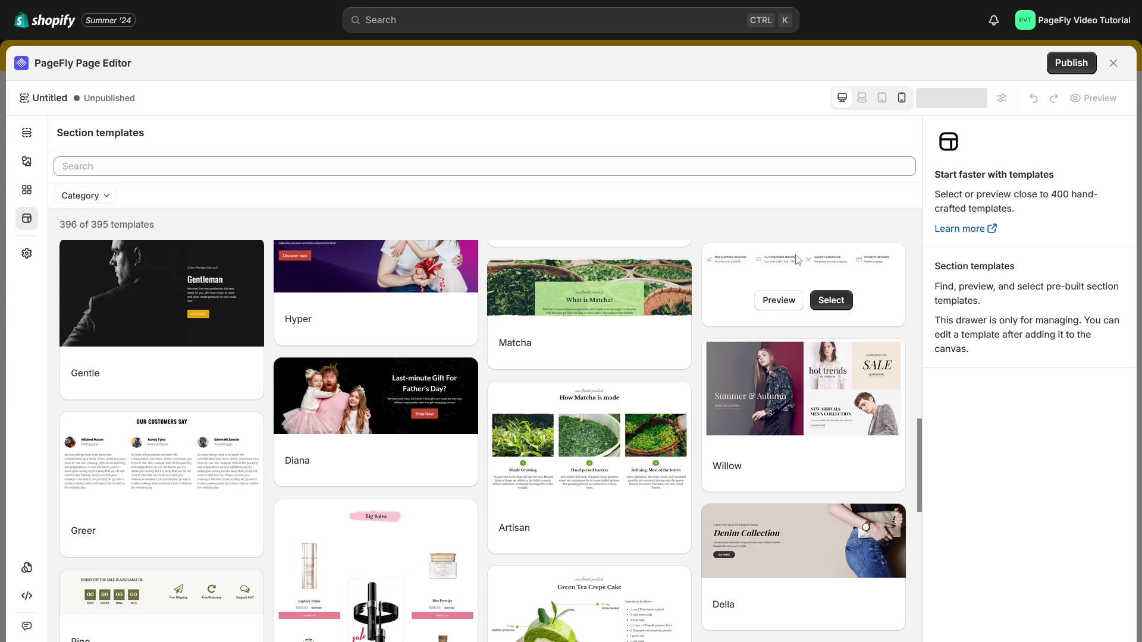
pyautogui.click(1114, 63)
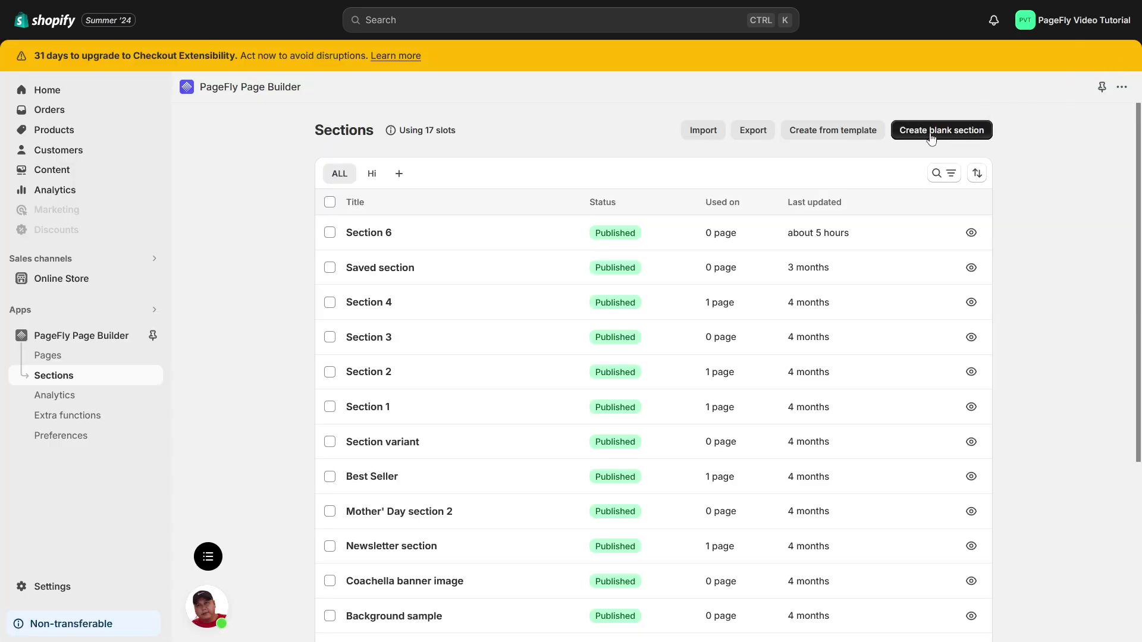
# Create a blank section and add a full-width 1/1 row to it.
pyautogui.click(933, 132)
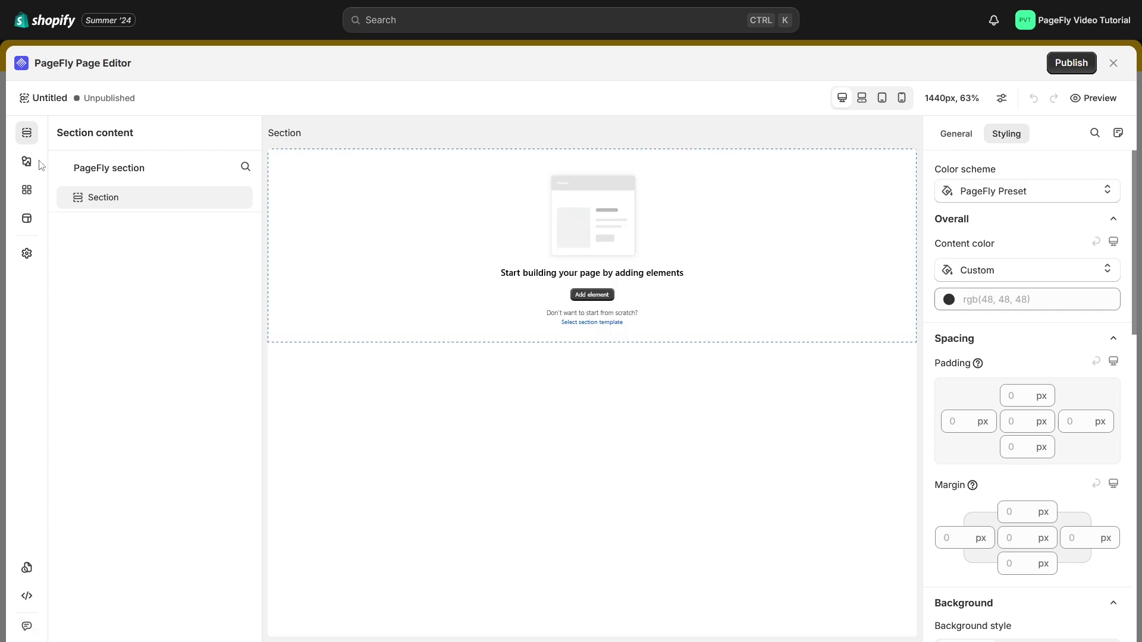
pyautogui.click(28, 161)
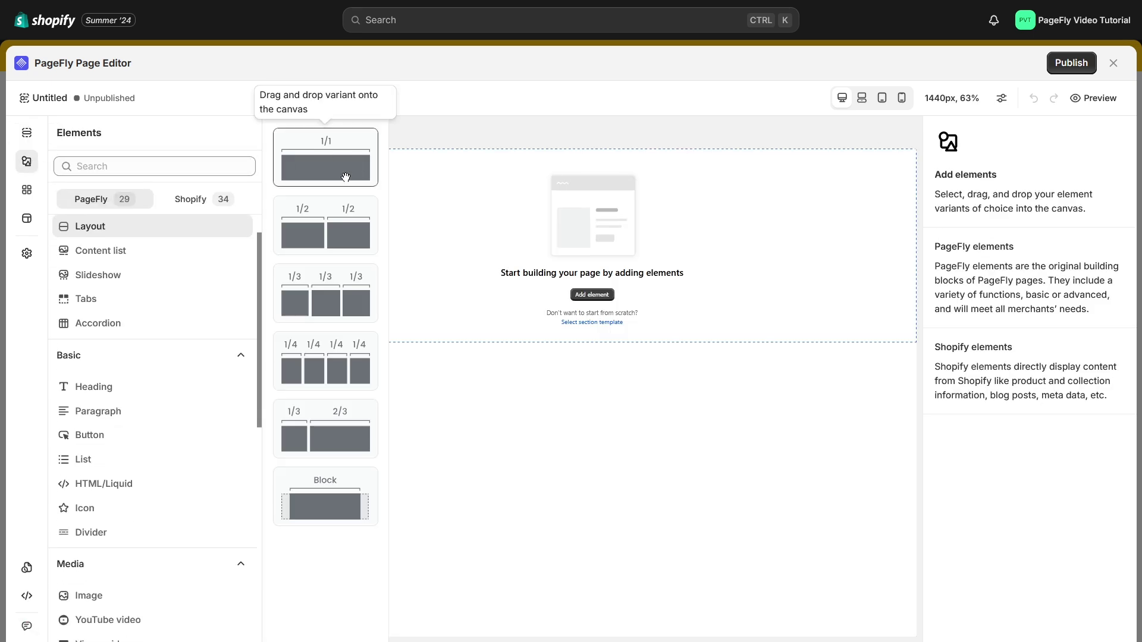
pyautogui.moveTo(345, 177); pyautogui.dragTo(523, 227)
# Give the whole section a dark #2E292E background colour.
pyautogui.click(890, 173)
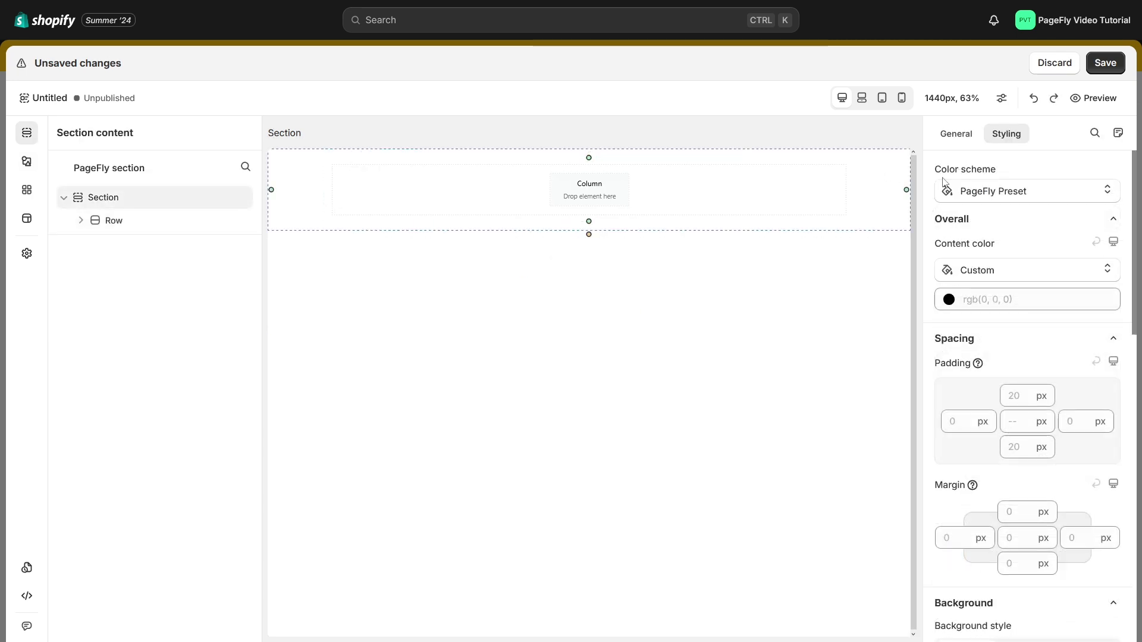
pyautogui.moveTo(1136, 177); pyautogui.dragTo(1136, 337)
pyautogui.click(955, 351)
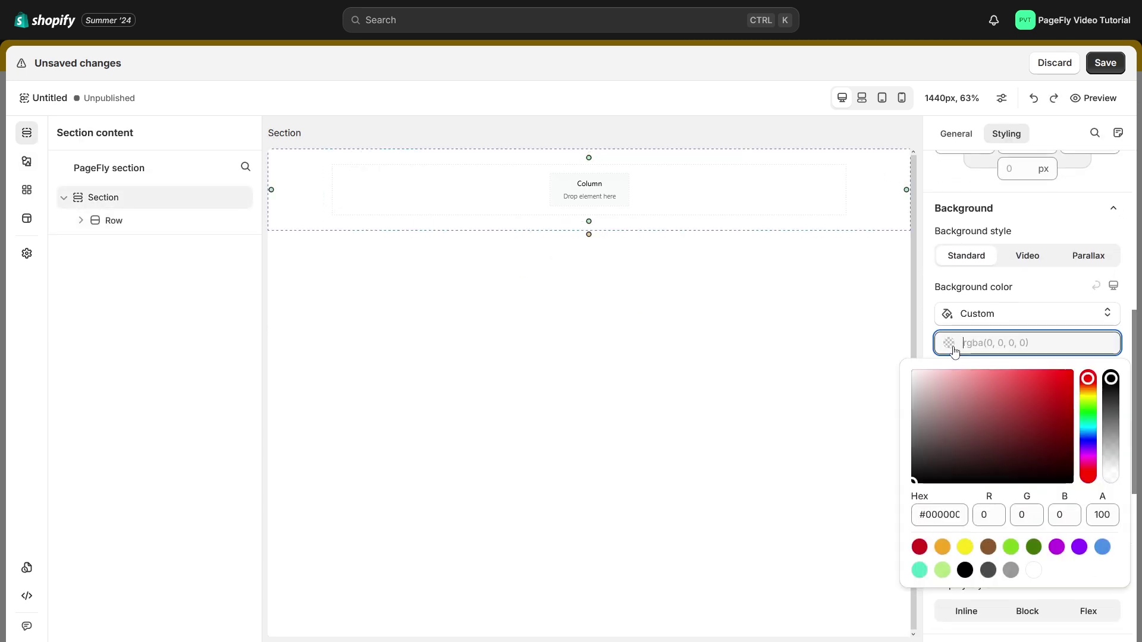
pyautogui.tripleClick(931, 521)
pyautogui.write('#2E292E')
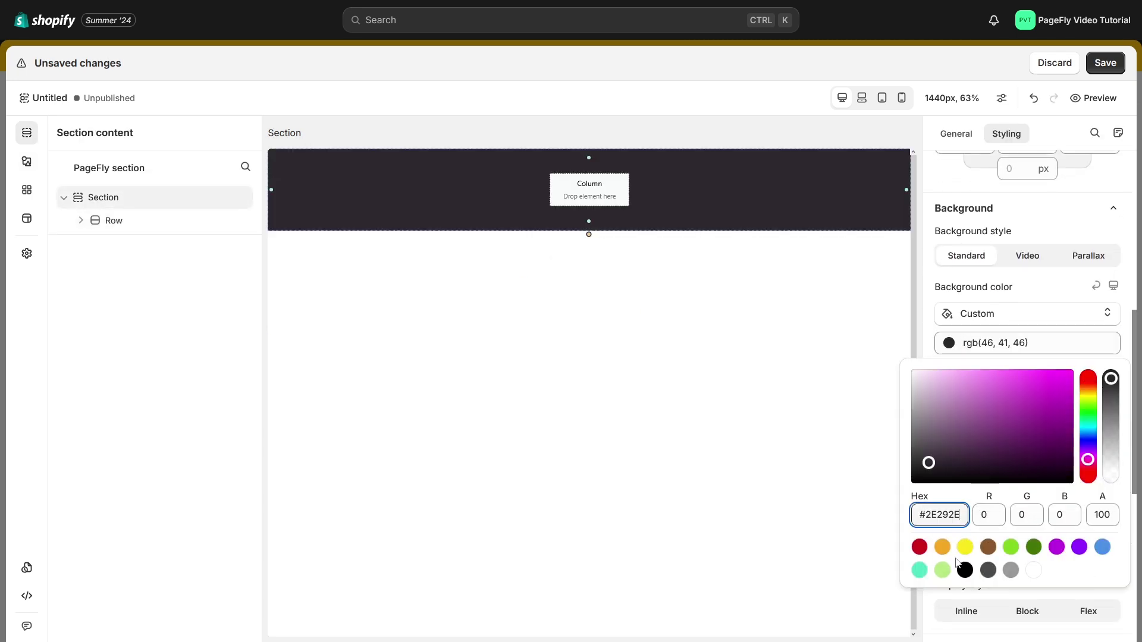
pyautogui.click(889, 568)
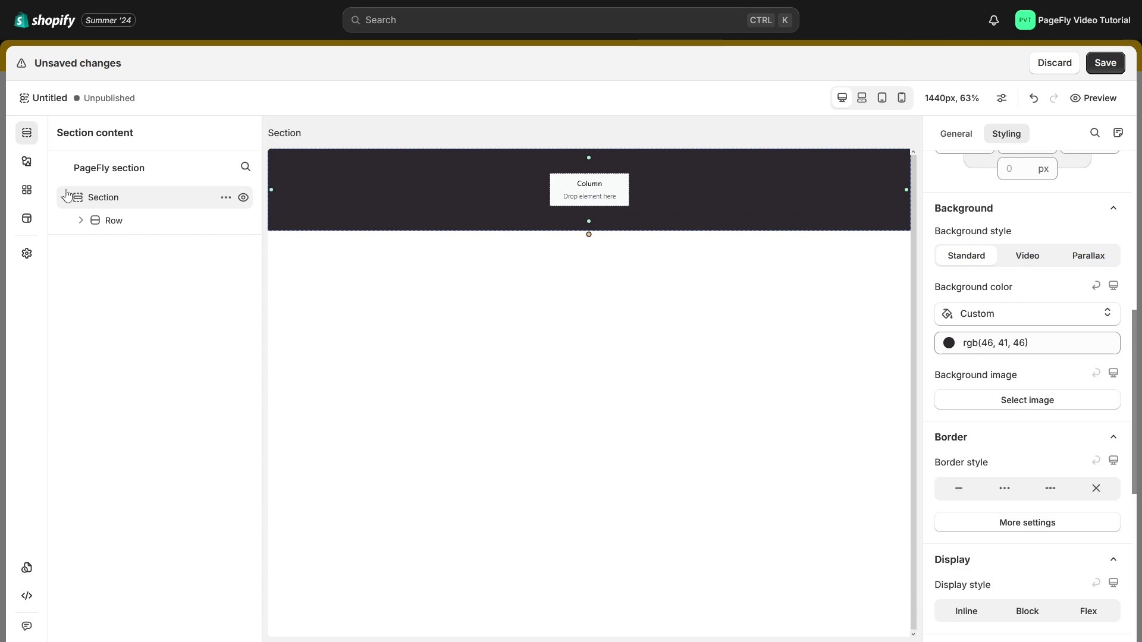
# Place a heading reading 'Contact us Now!' in the section's column.
pyautogui.click(26, 161)
pyautogui.click(148, 384)
pyautogui.scroll(-3, 151, 390)
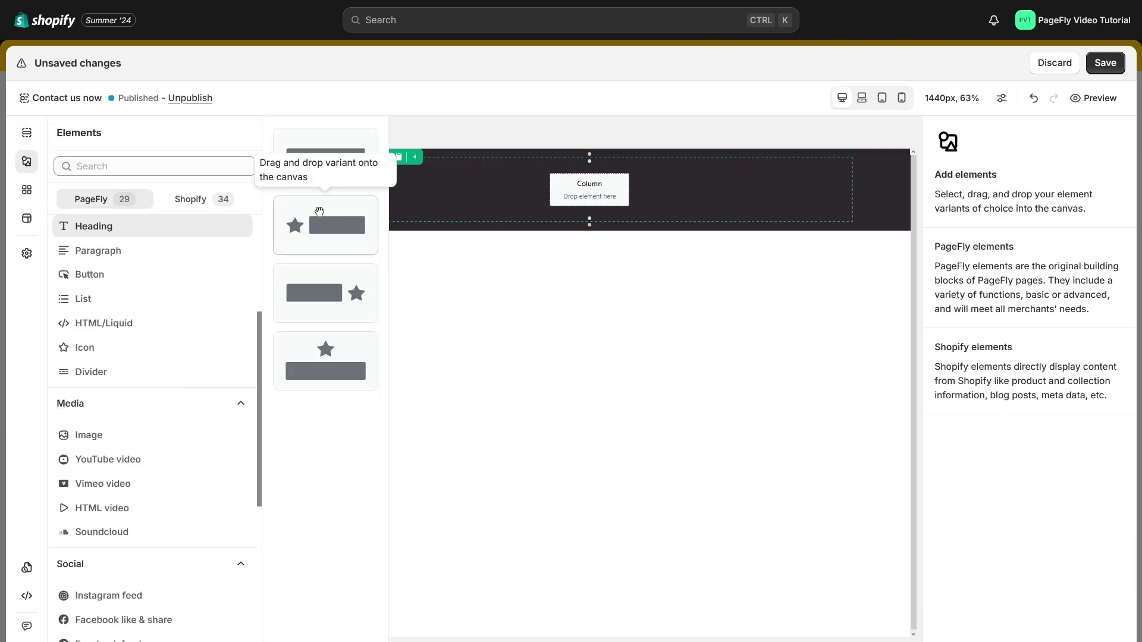
pyautogui.moveTo(320, 212); pyautogui.dragTo(500, 178)
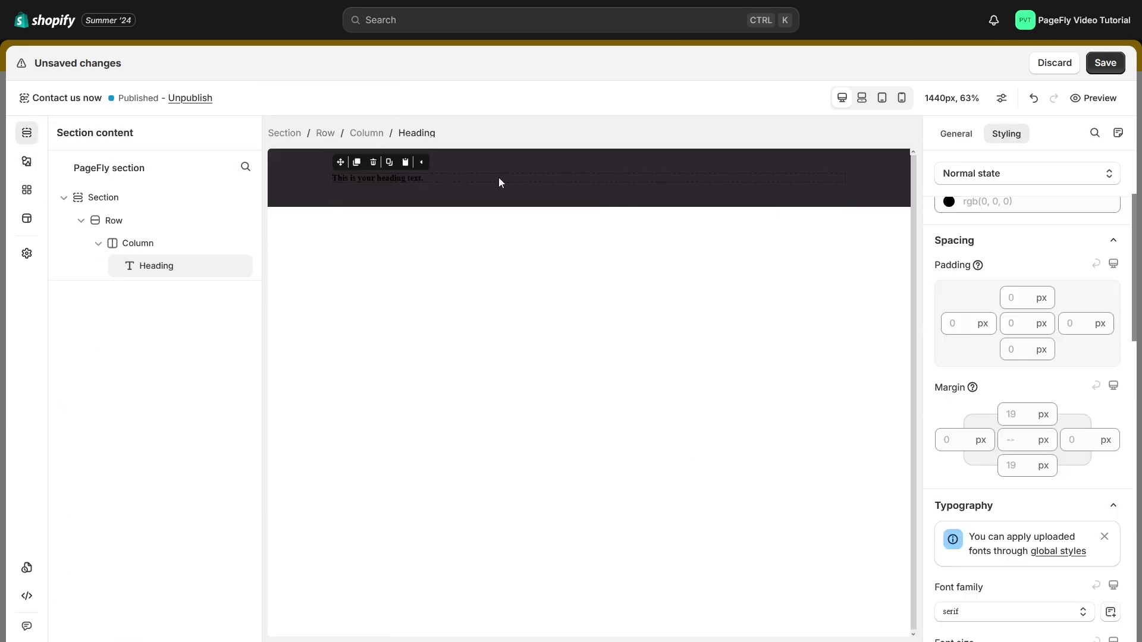
pyautogui.click(956, 133)
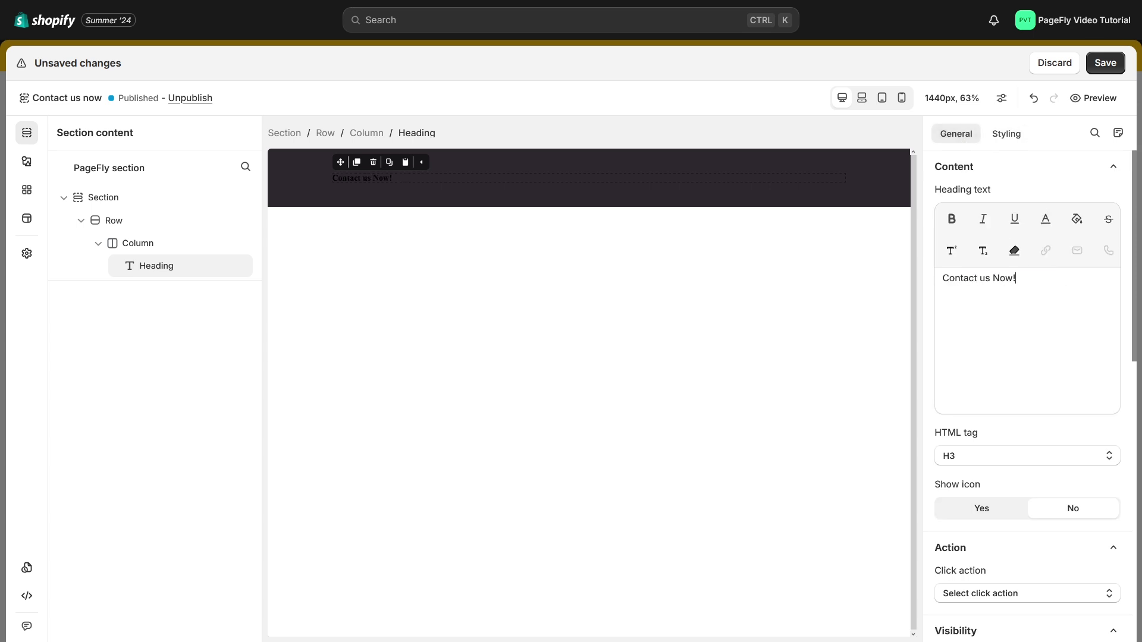
pyautogui.click(1021, 135)
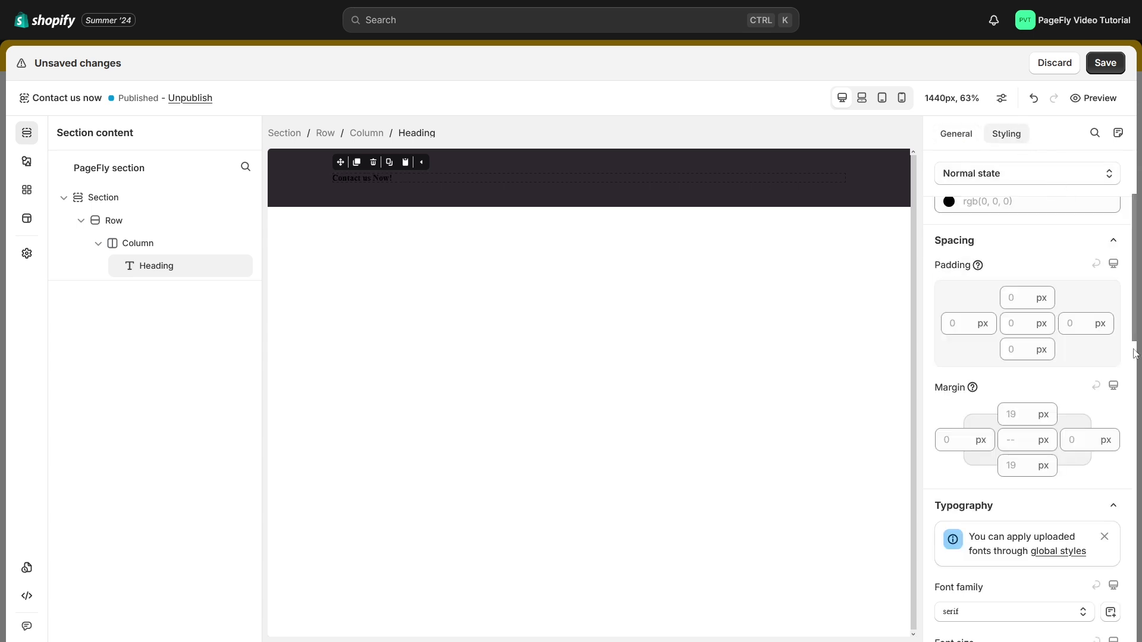
# Style the heading near-white rgb(247, 230, 230), 53 px, in the Philosopher font.
pyautogui.scroll(-5, 1135, 353)
pyautogui.scroll(10, 1135, 352)
pyautogui.click(951, 340)
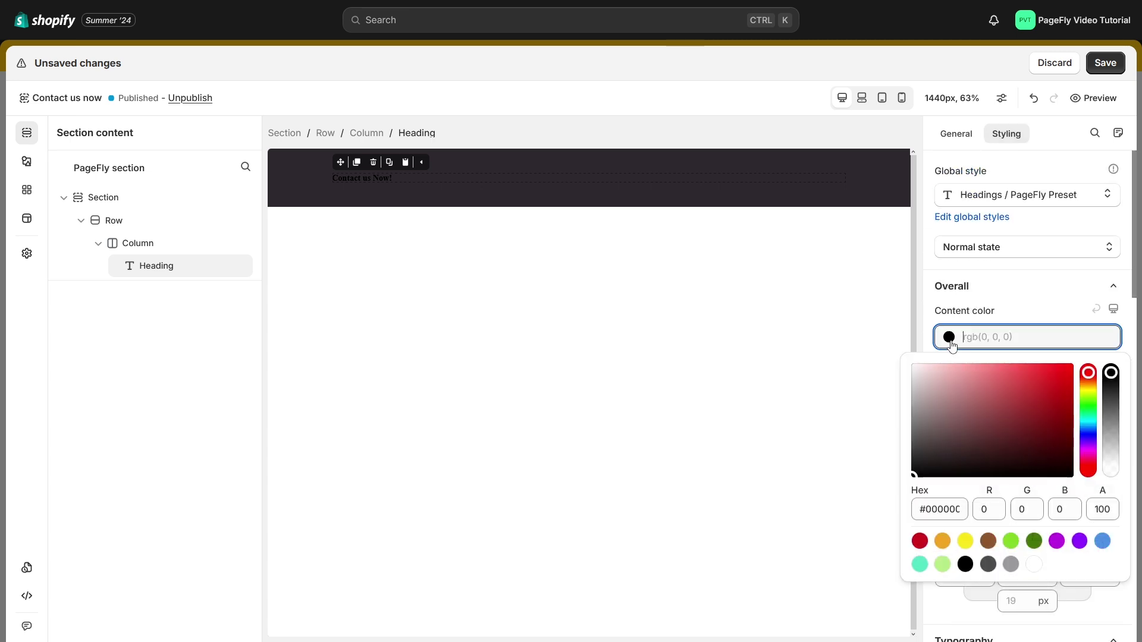
pyautogui.moveTo(952, 383)
pyautogui.mouseDown()
pyautogui.moveTo(912, 364)
pyautogui.moveTo(952, 366)
pyautogui.moveTo(911, 364)
pyautogui.mouseUp()
pyautogui.scroll(-5, 1005, 452)
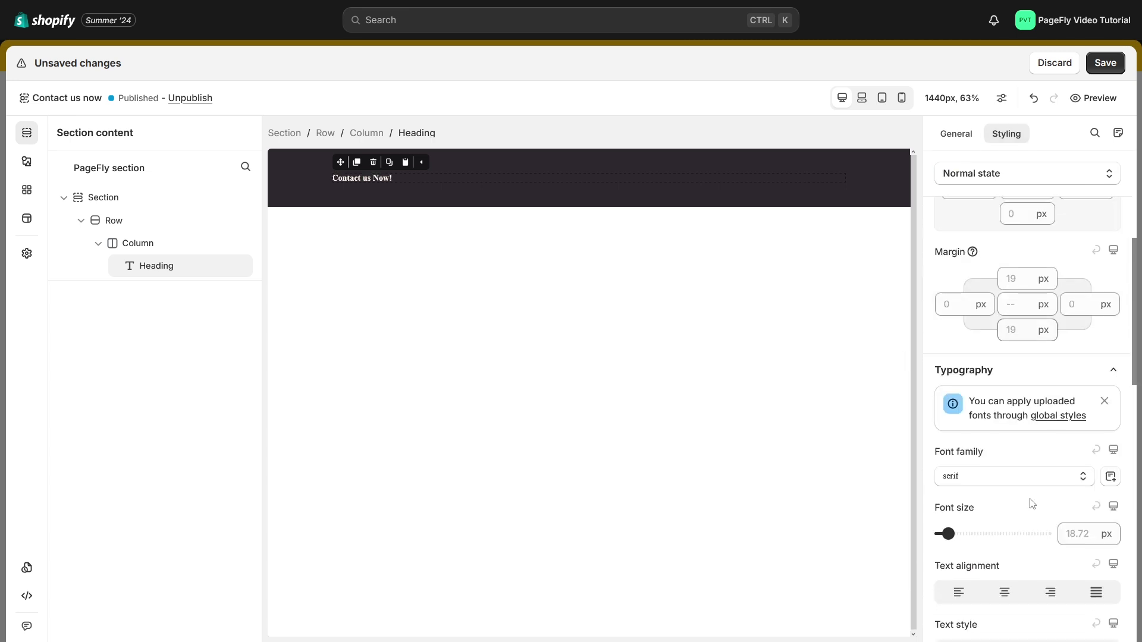
pyautogui.scroll(-2, 1032, 504)
pyautogui.write('53')
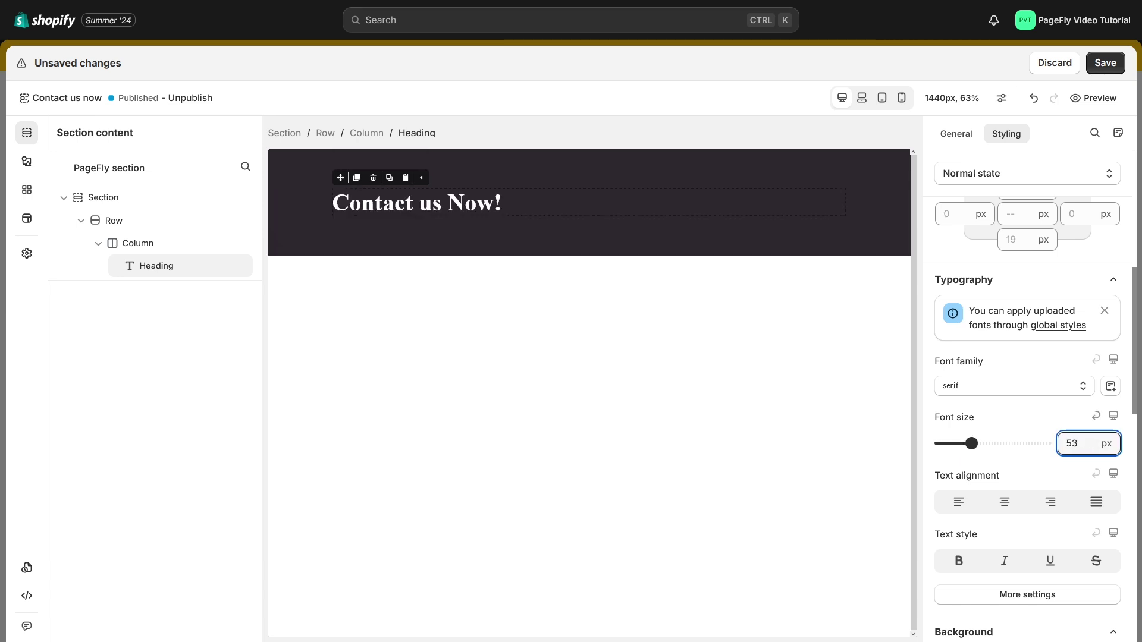
pyautogui.click(1033, 387)
pyautogui.scroll(-6, 1041, 335)
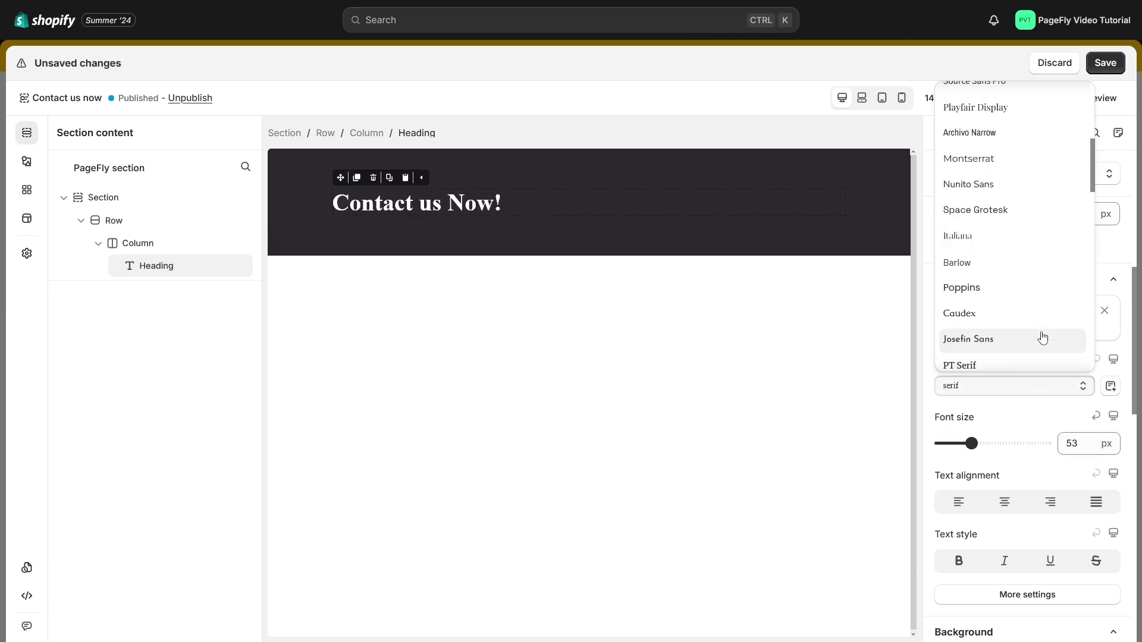
pyautogui.scroll(-5, 1041, 335)
pyautogui.click(1005, 238)
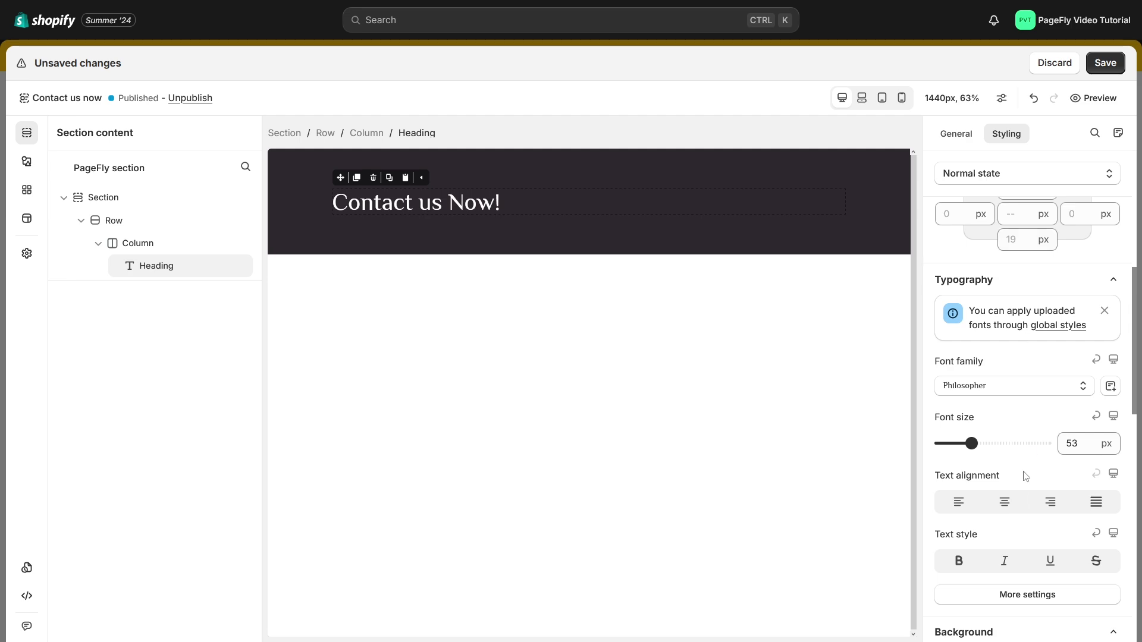
# Centre-align the heading and add a Shopify contact form below it.
pyautogui.click(1005, 501)
pyautogui.click(27, 165)
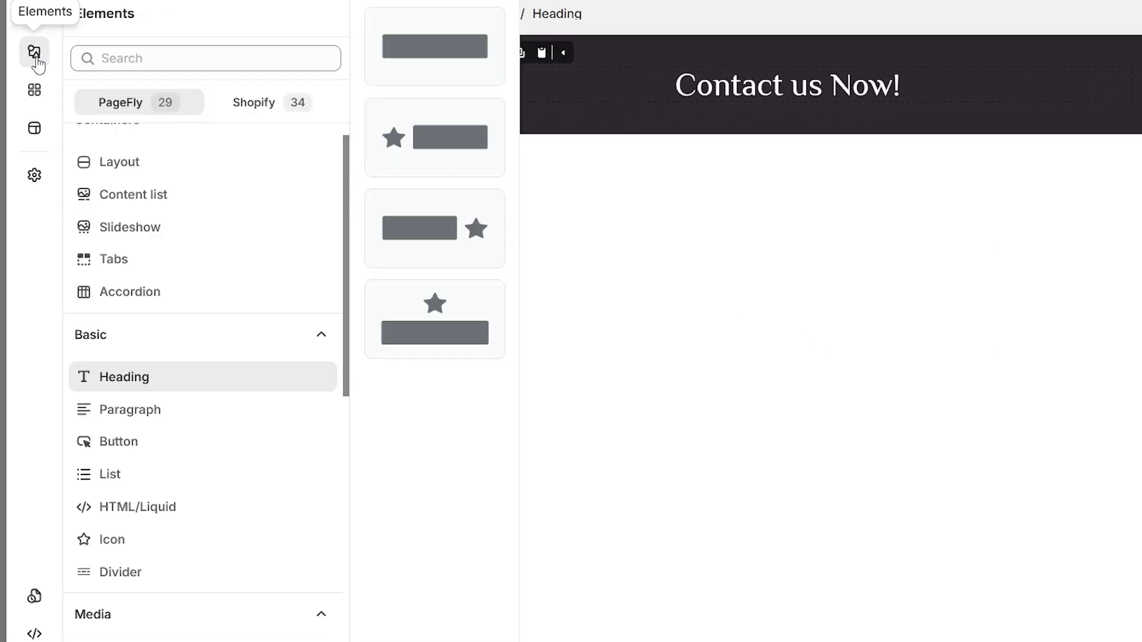
pyautogui.scroll(-9, 130, 197)
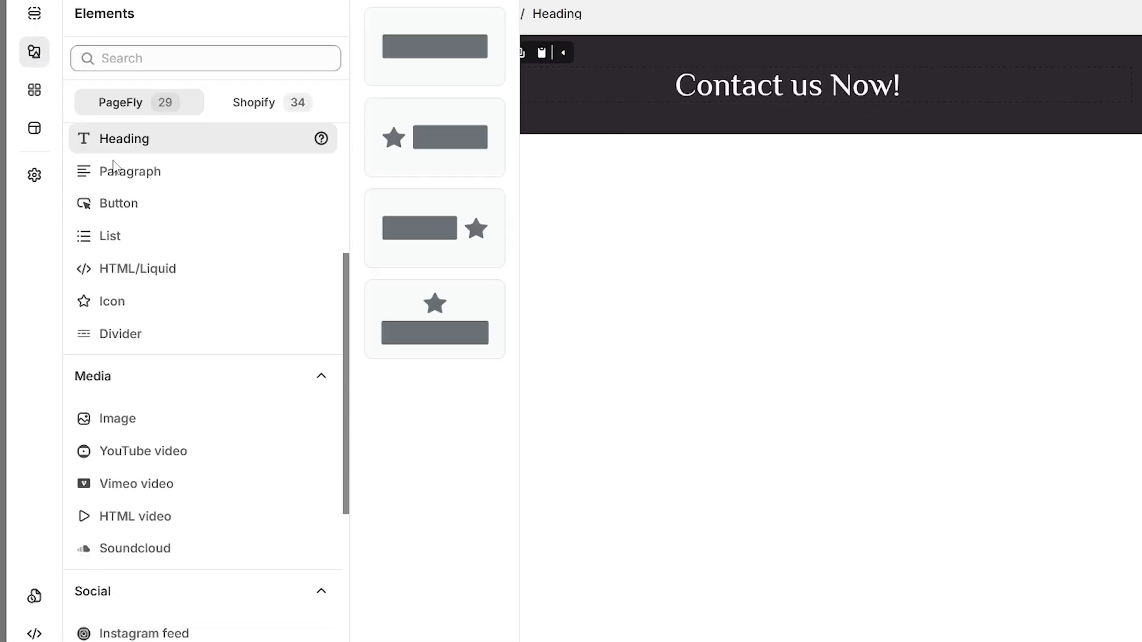
pyautogui.click(255, 105)
pyautogui.scroll(-6, 265, 220)
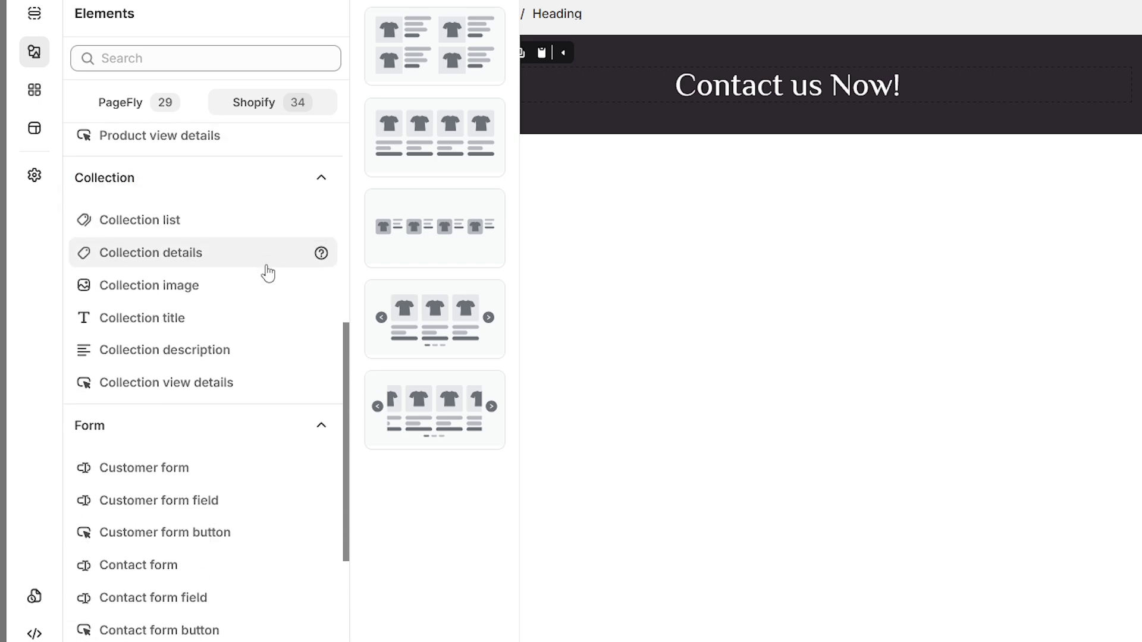
pyautogui.scroll(-5, 268, 273)
pyautogui.moveTo(434, 47); pyautogui.dragTo(670, 97)
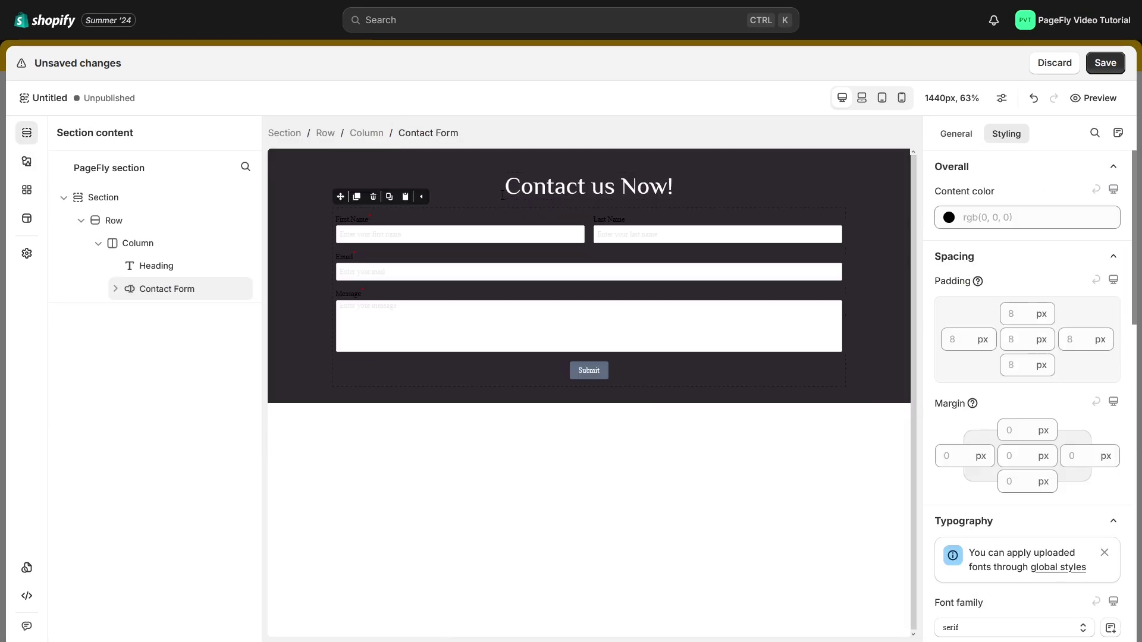
# Make the form field labels white and choose a new Submit button background colour.
pyautogui.click(359, 221)
pyautogui.click(948, 286)
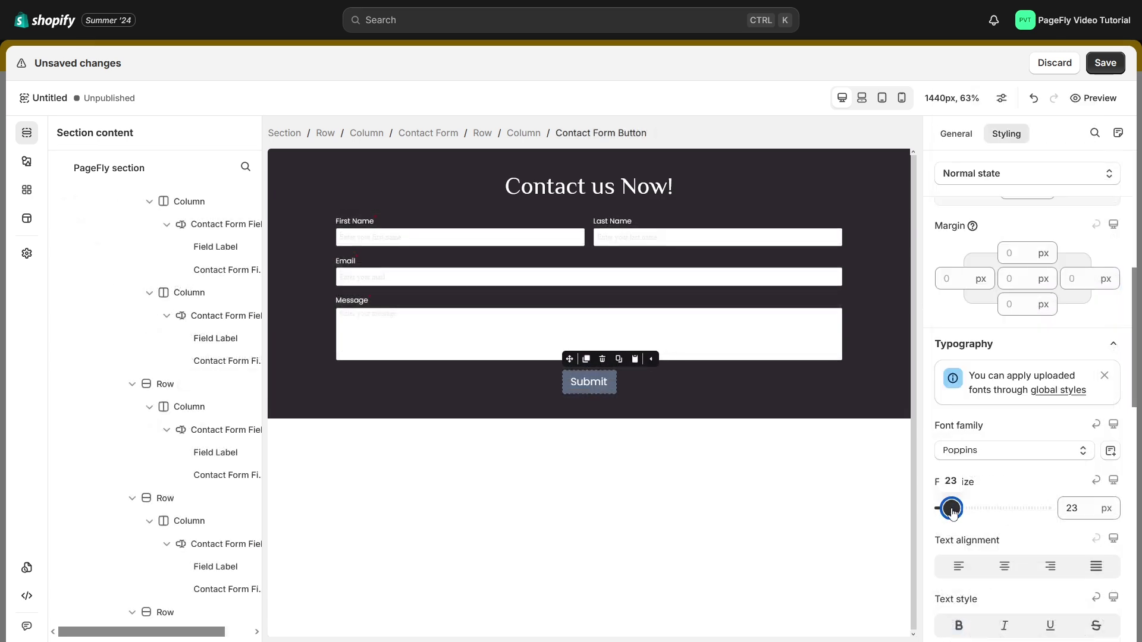
pyautogui.scroll(-5, 971, 357)
pyautogui.click(948, 447)
# Turn the Submit button green and save the section.
pyautogui.click(1045, 250)
pyautogui.scroll(-3, 1001, 502)
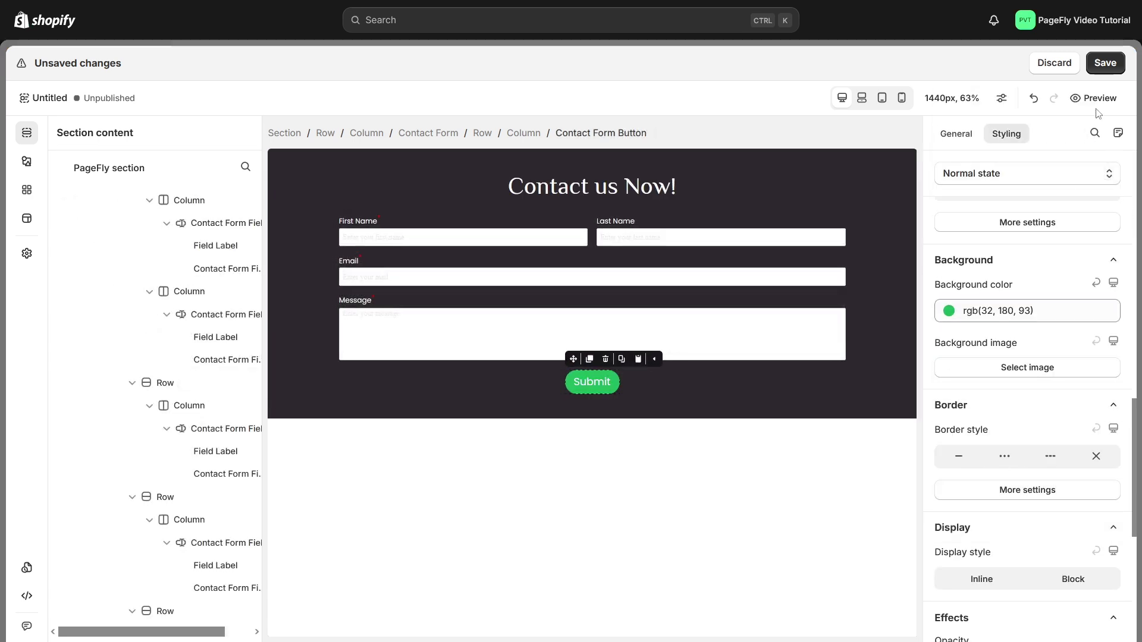
pyautogui.click(1105, 66)
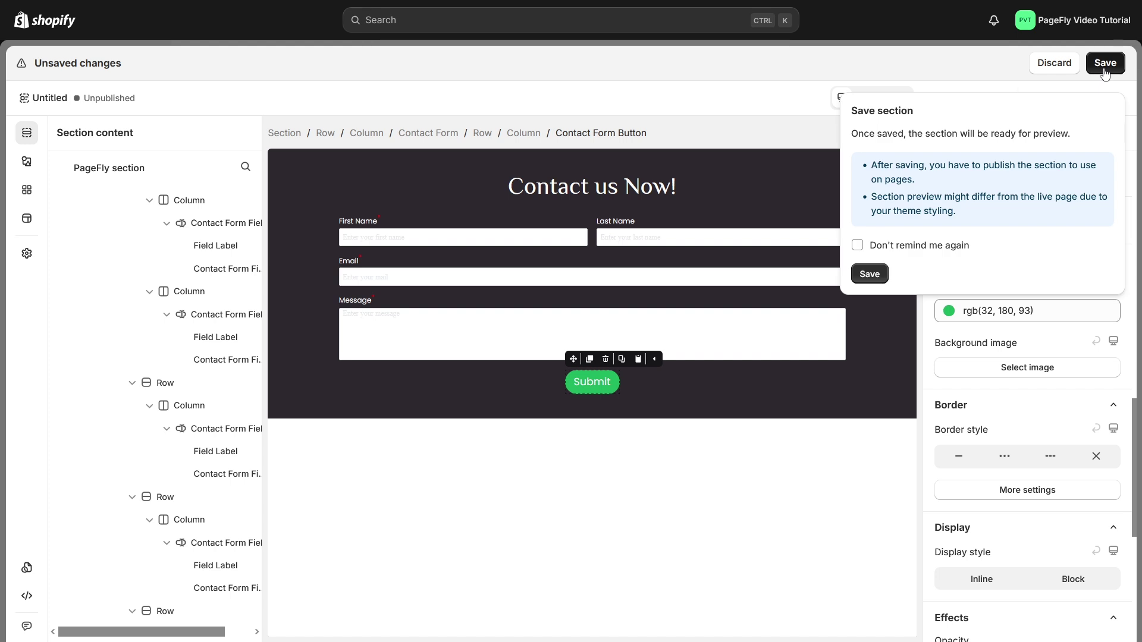
pyautogui.click(869, 274)
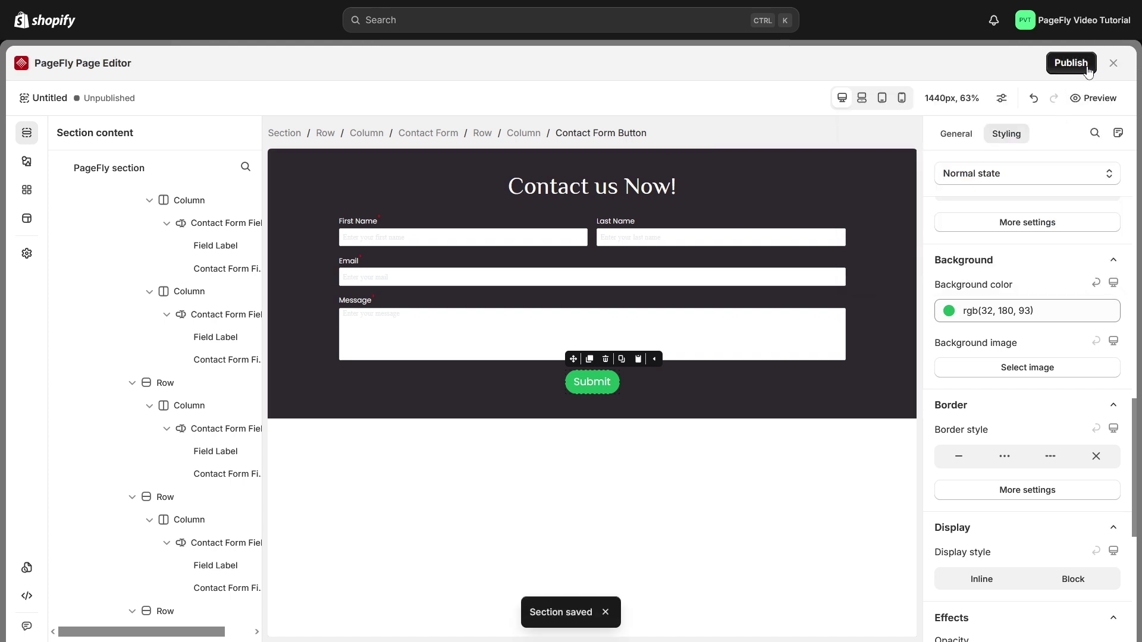
# Publish the section under the title 'Contact us now'.
pyautogui.click(1071, 63)
pyautogui.tripleClick(1032, 153)
pyautogui.write('Contact us now')
pyautogui.click(880, 187)
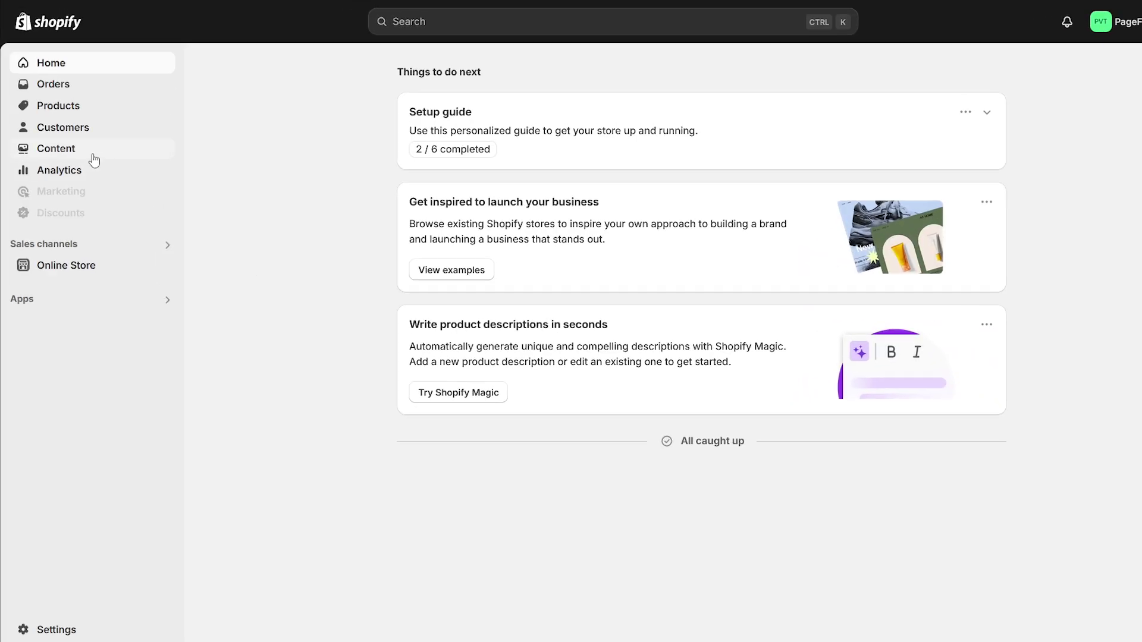
# Find the Contact_us_now-PF_DO_NOT_DELETE preview image in the store's Content > Files.
pyautogui.click(87, 142)
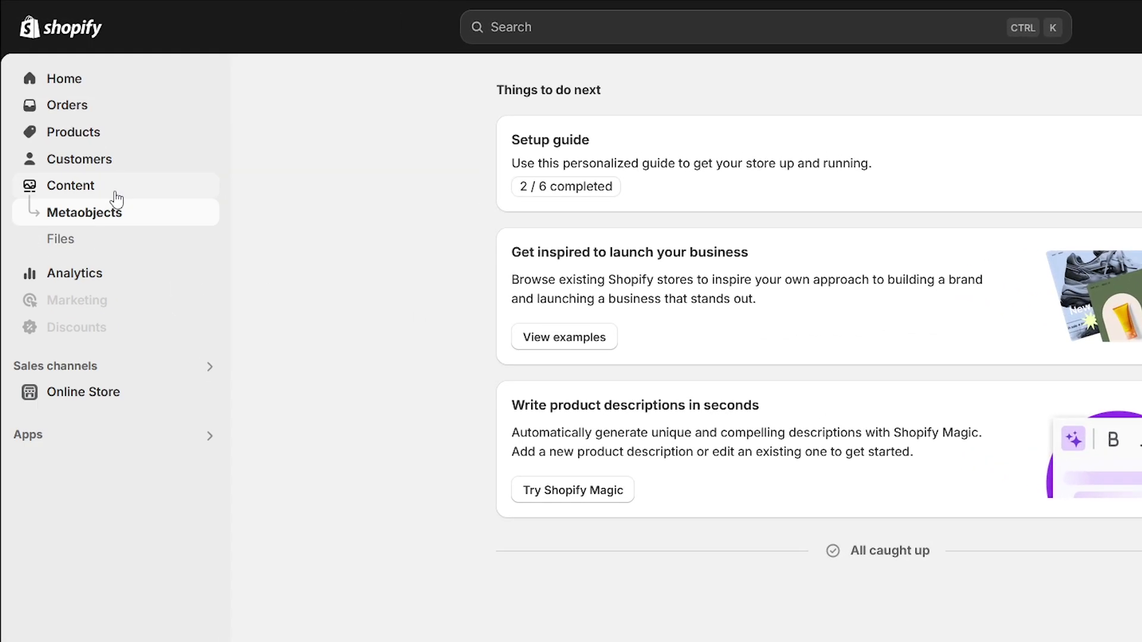
pyautogui.click(115, 215)
pyautogui.click(116, 248)
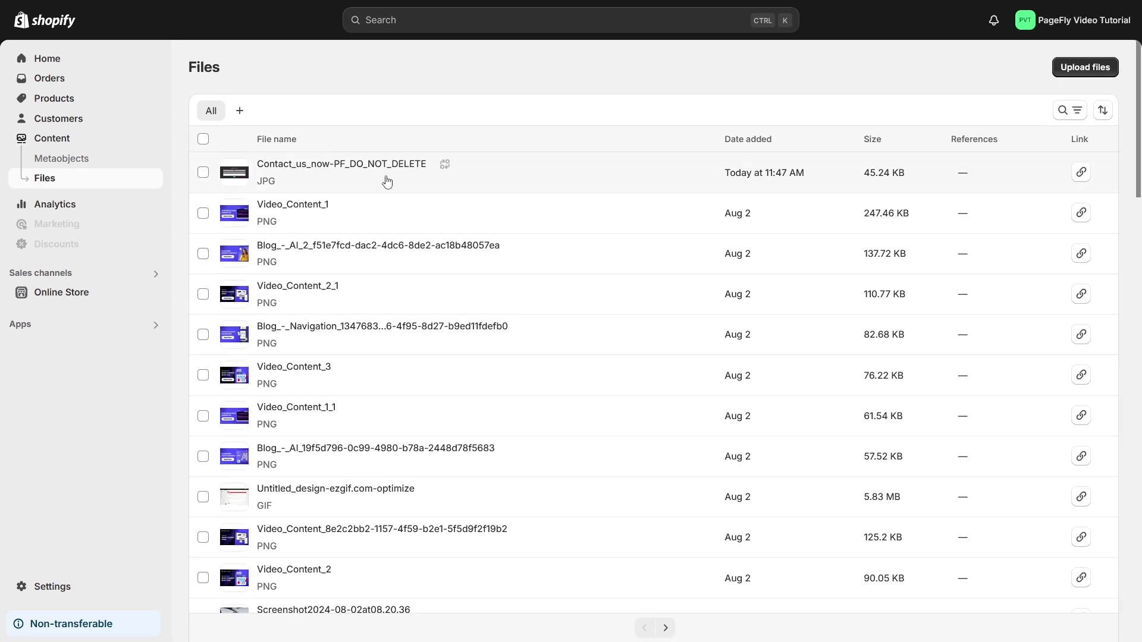
pyautogui.click(398, 175)
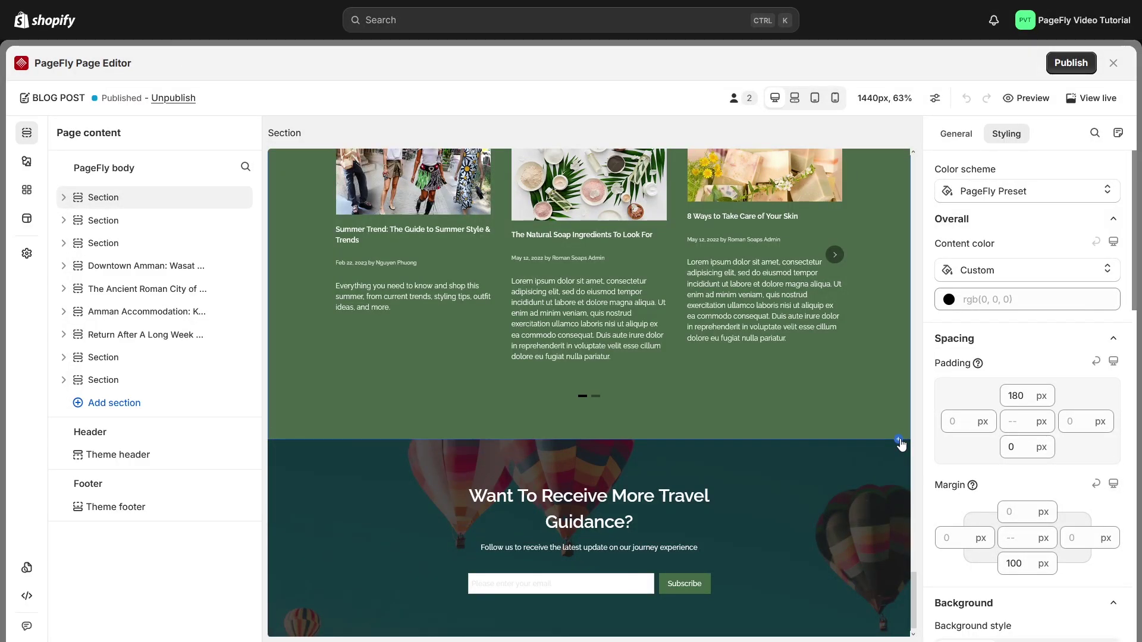
# Insert the saved Contact us now section below the BLOG POST page's blog-post slider.
pyautogui.click(899, 441)
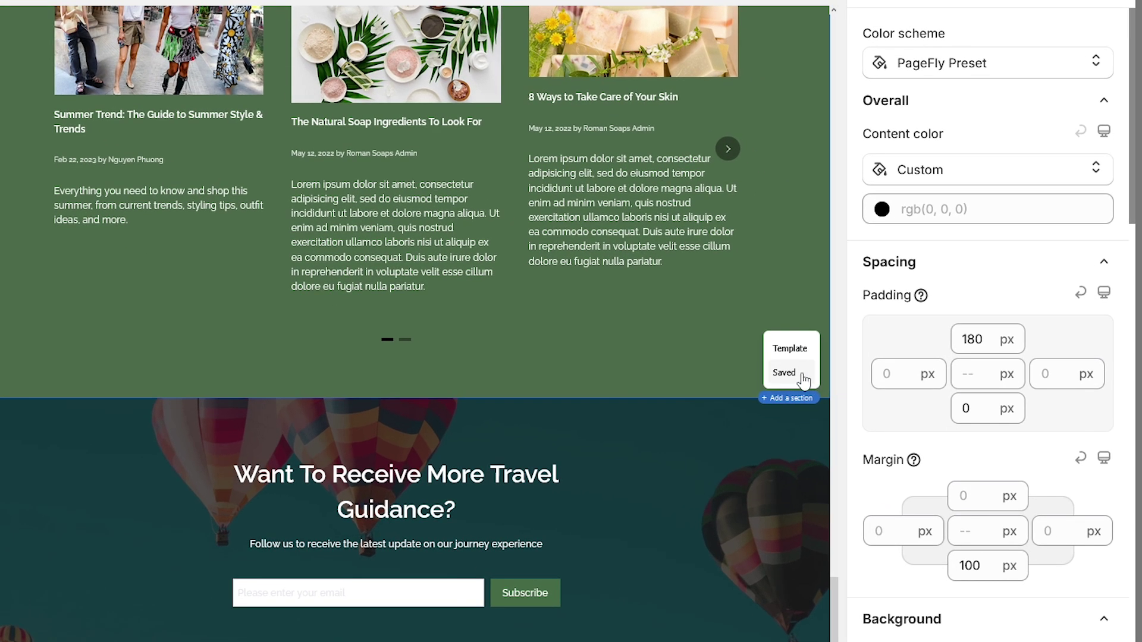
pyautogui.click(786, 373)
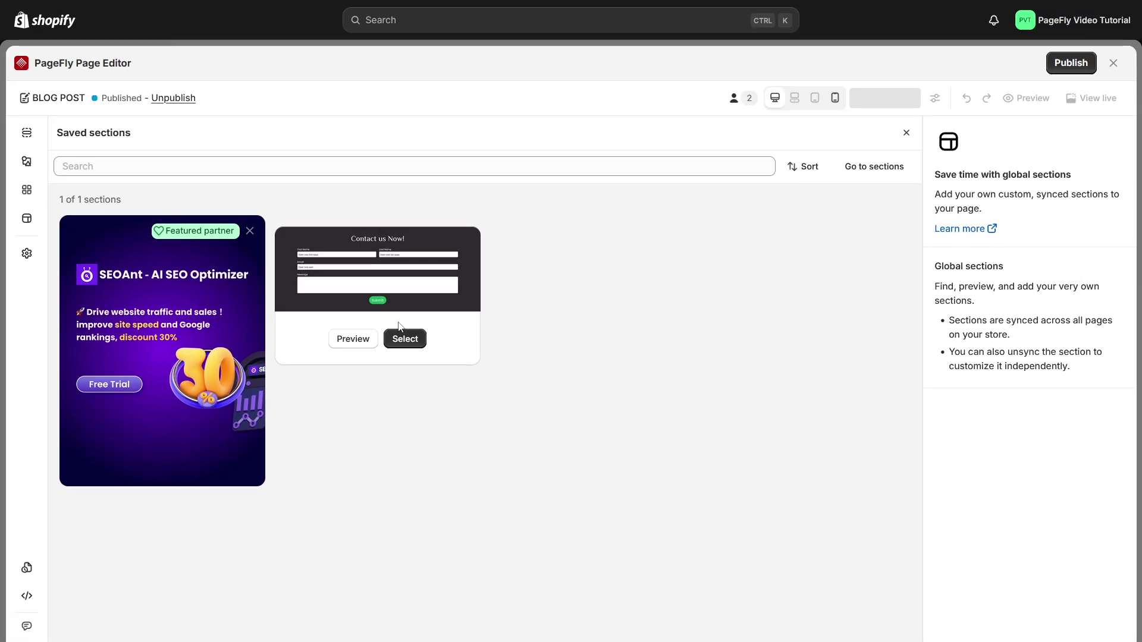
pyautogui.click(401, 336)
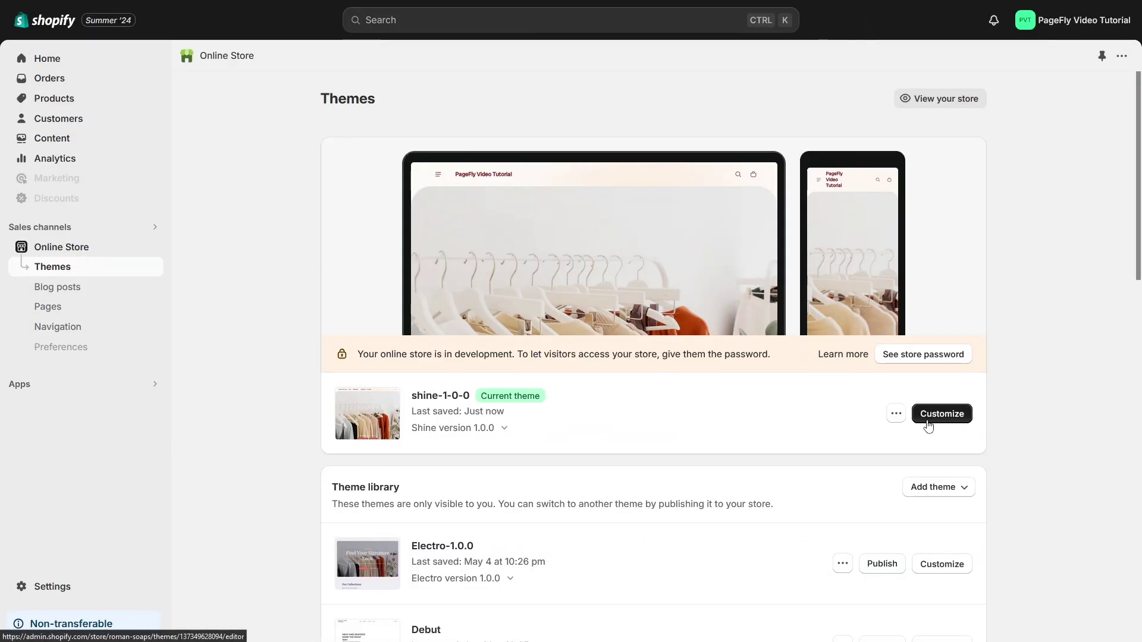
# In the shine-1-0-0 theme editor, add a PageFly Section above the home page footer.
pyautogui.click(947, 418)
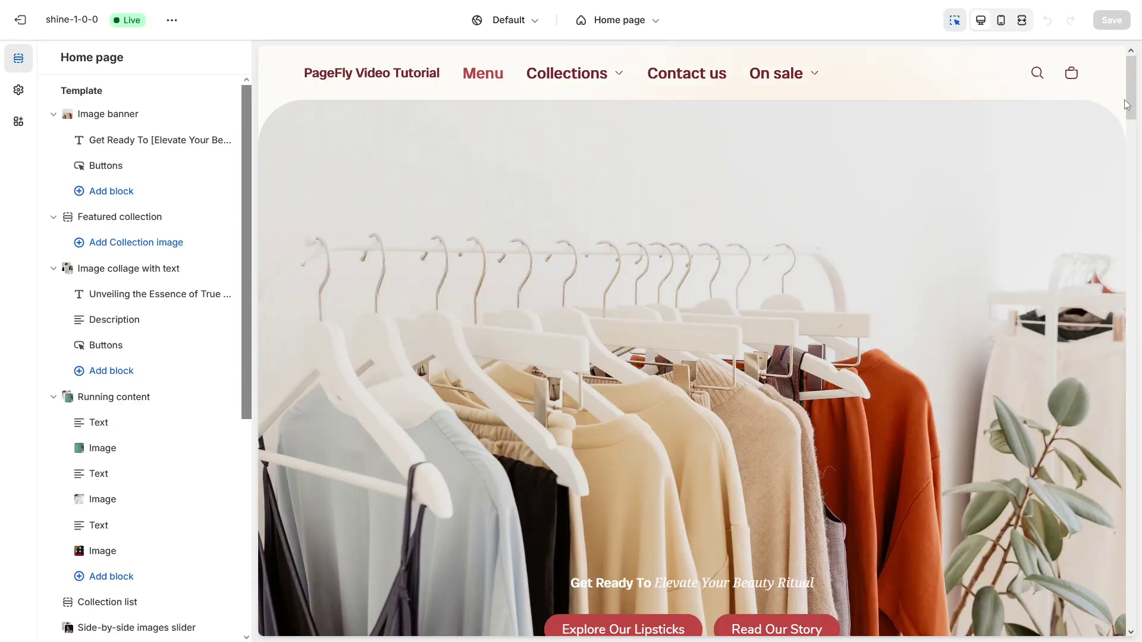
pyautogui.scroll(-9, 1121, 188)
pyautogui.scroll(-15, 1121, 188)
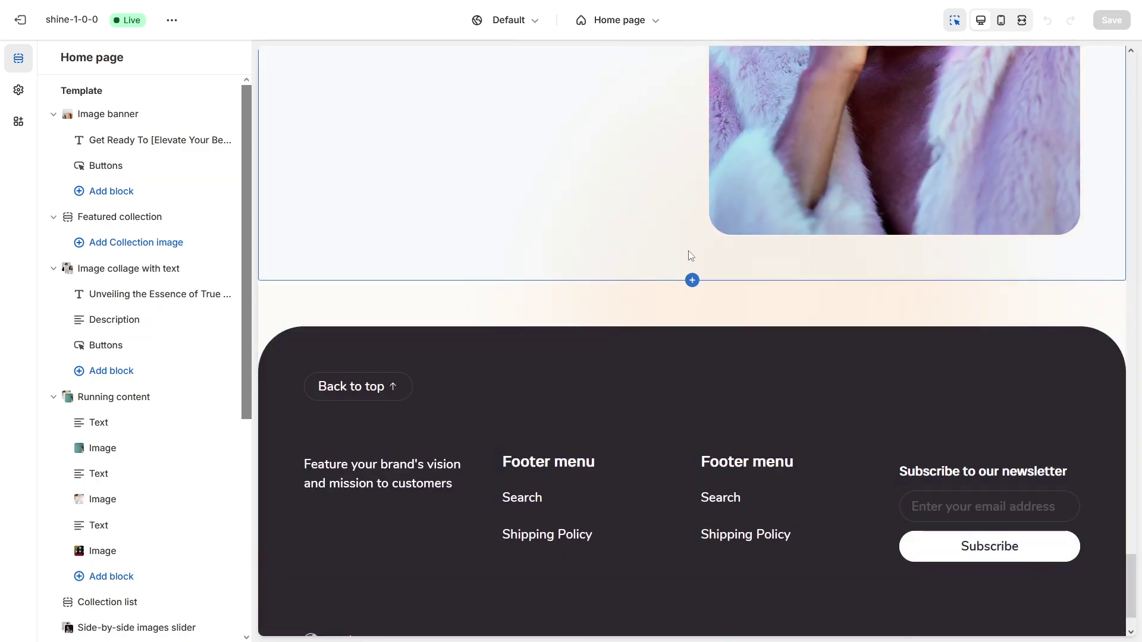
pyautogui.click(692, 281)
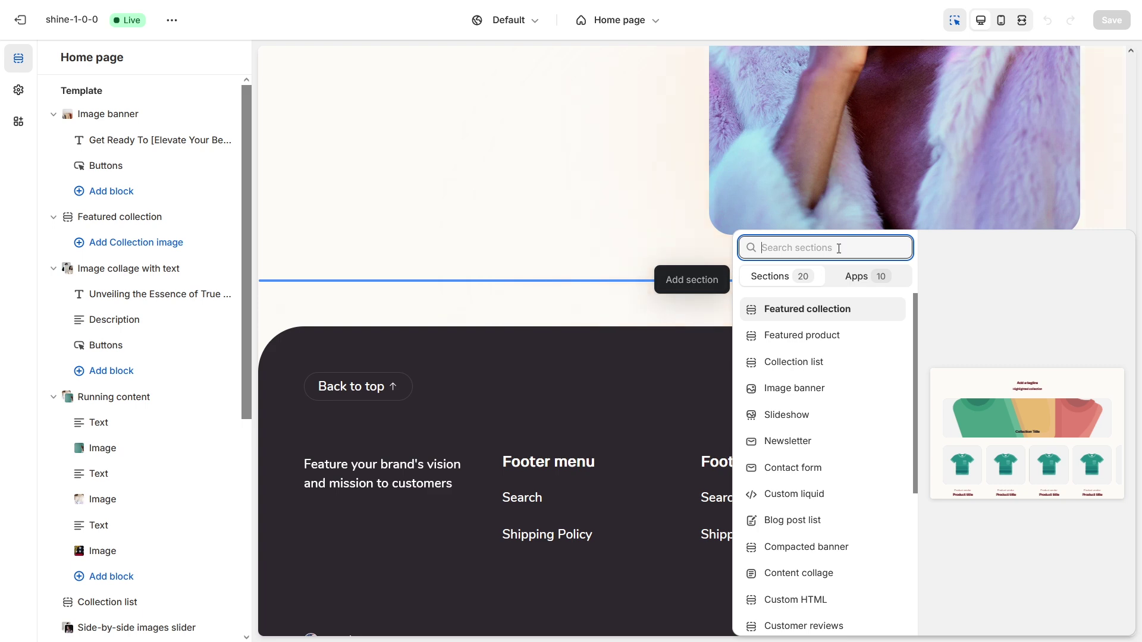
pyautogui.write('Pagefly')
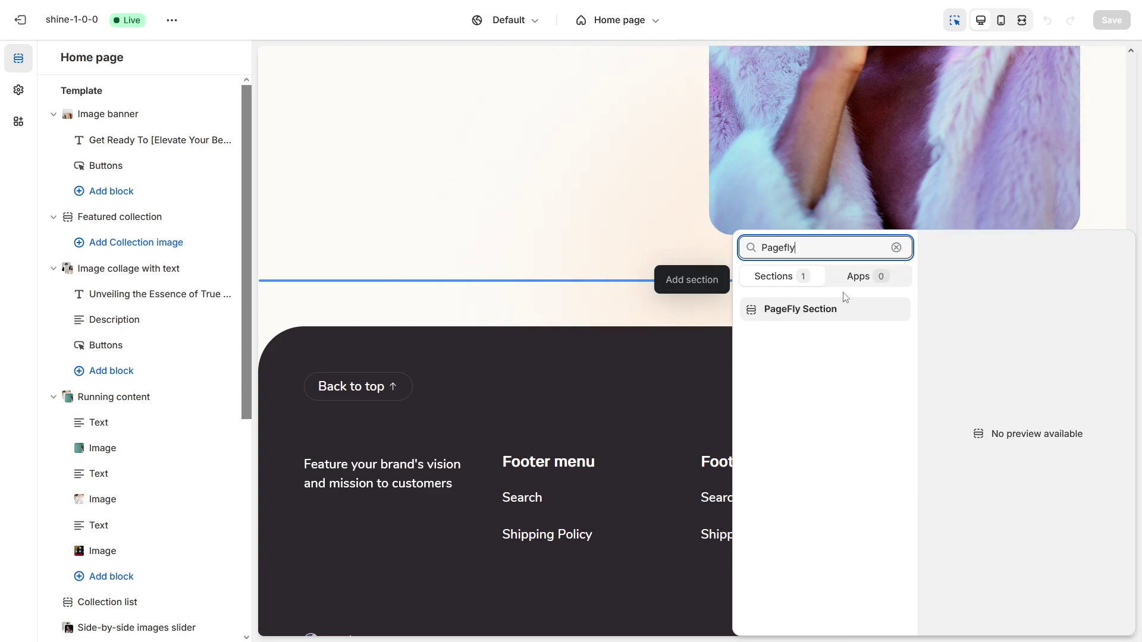
pyautogui.click(841, 321)
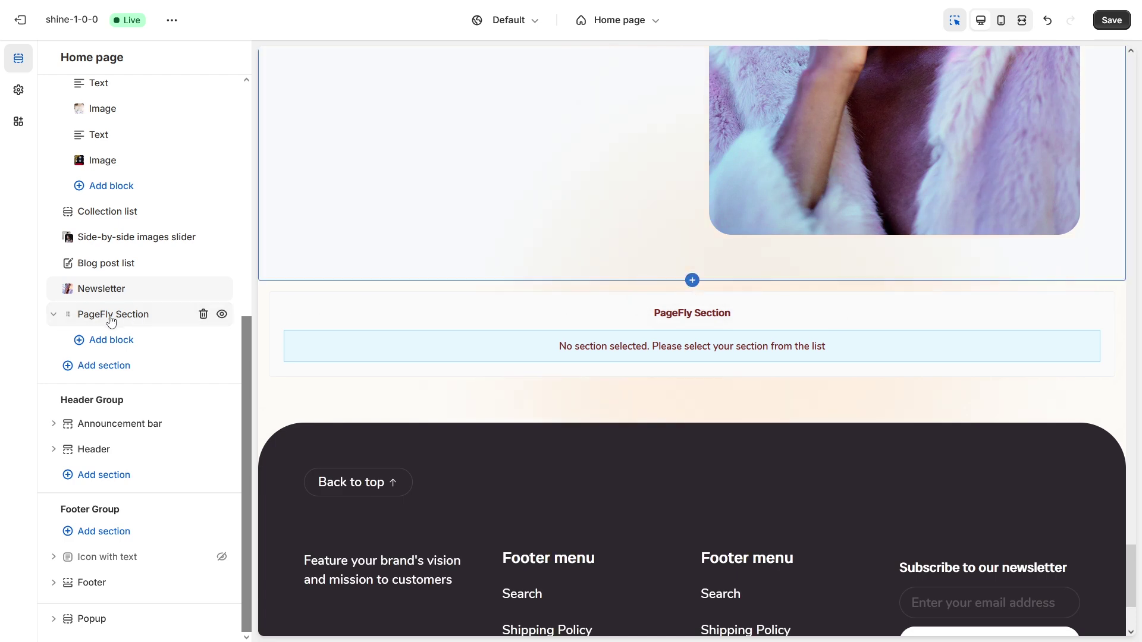
# Set that PageFly Section to display the 'Contact us now' section.
pyautogui.click(139, 322)
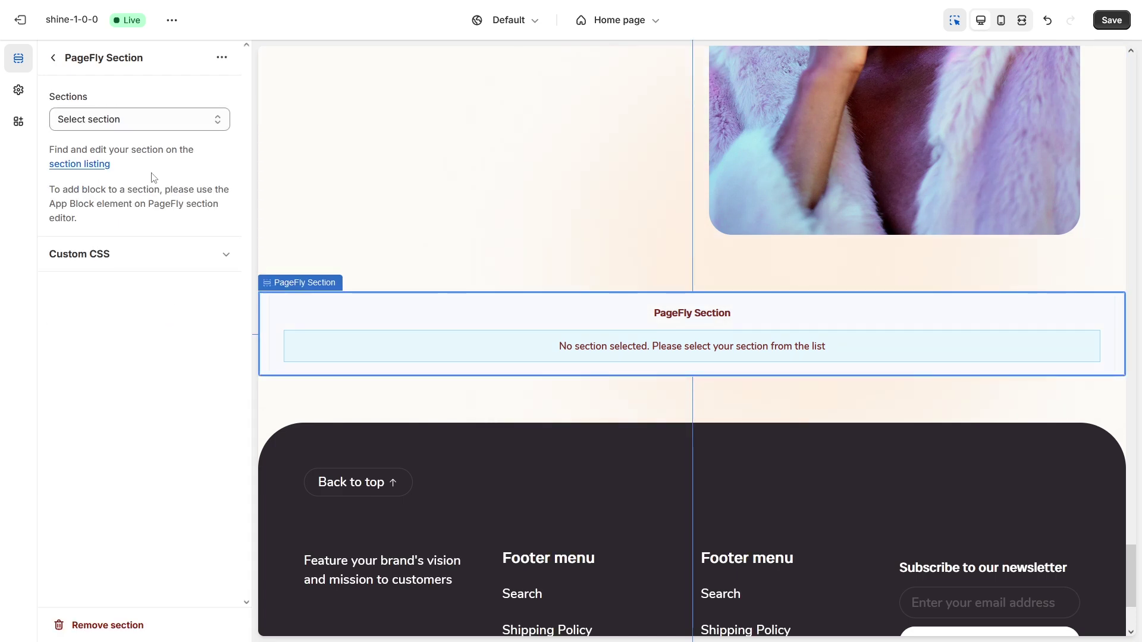
pyautogui.click(151, 123)
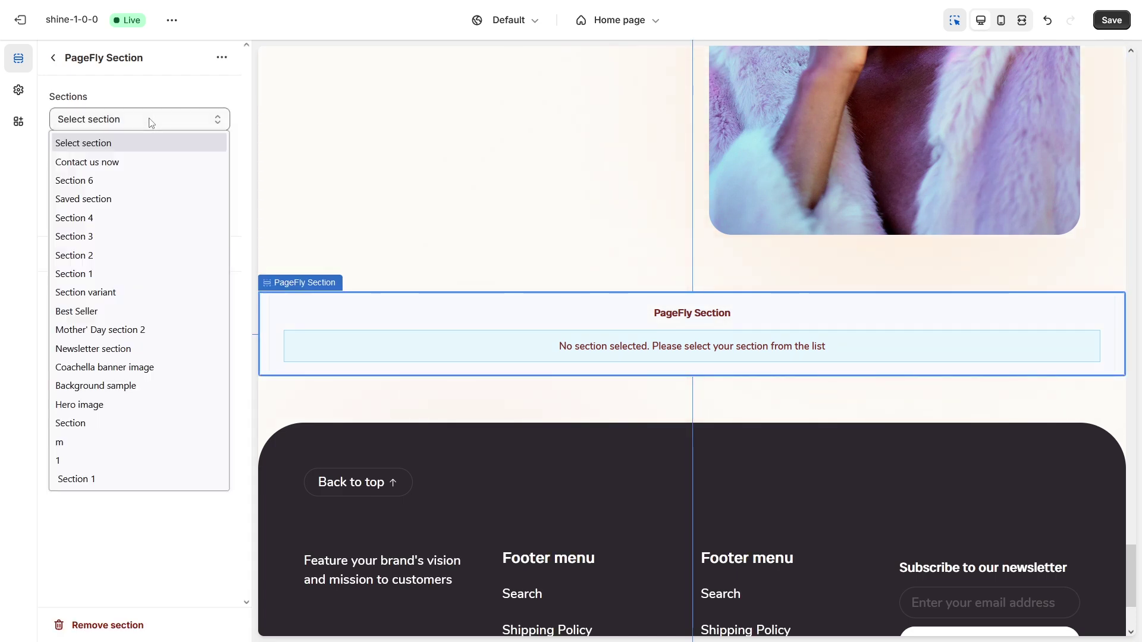
pyautogui.click(157, 162)
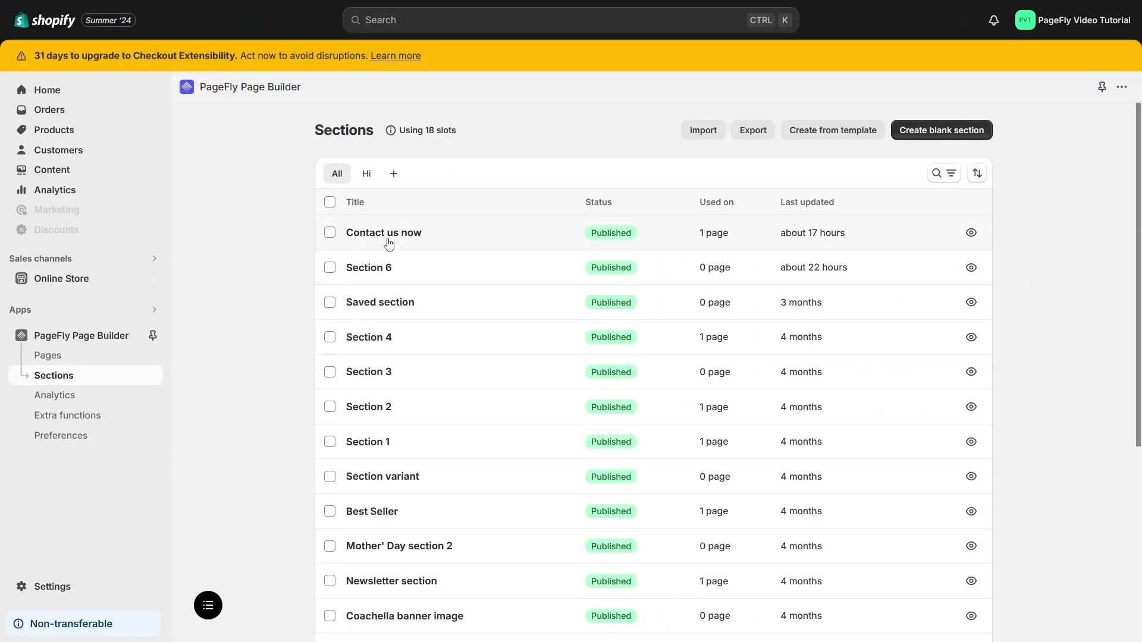
# Open the Contact us now section and unsync it from the global section.
pyautogui.click(443, 241)
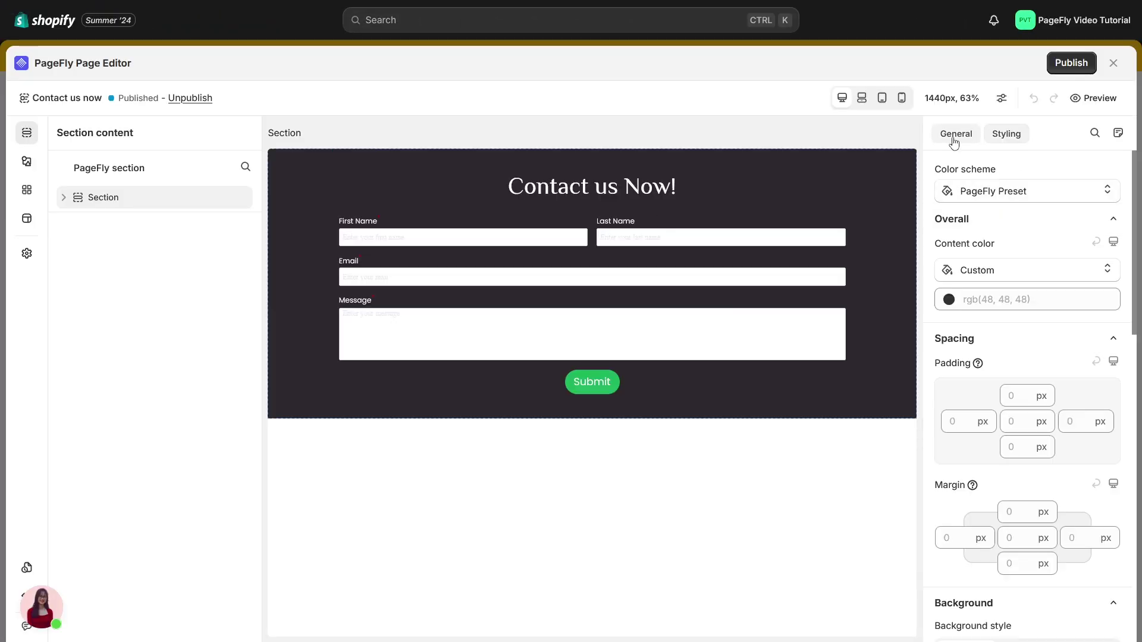
pyautogui.click(953, 134)
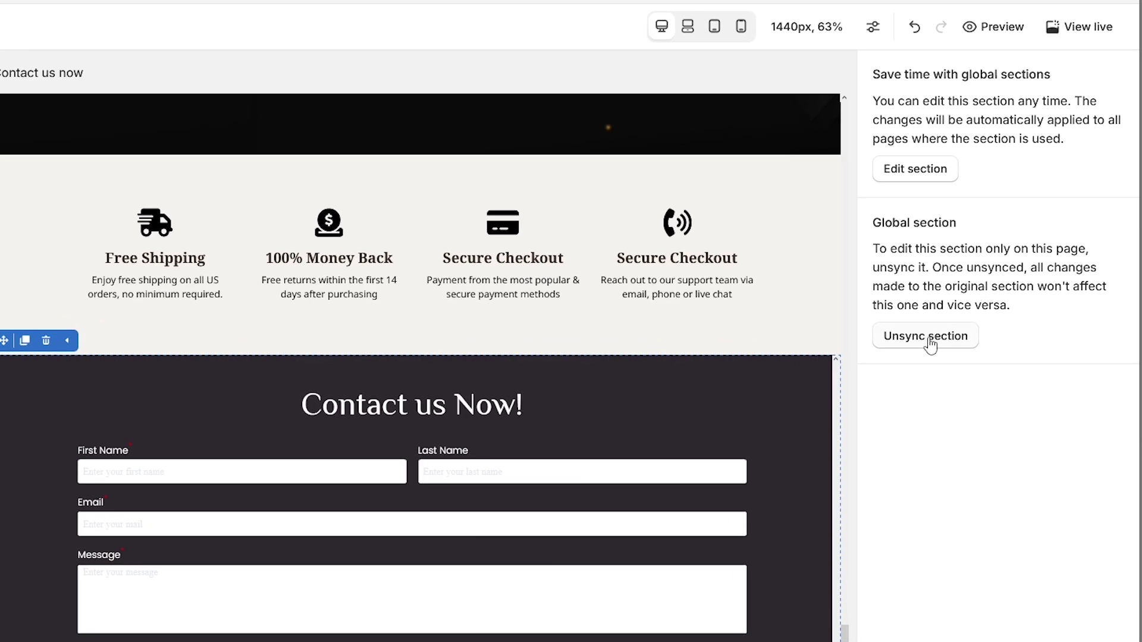
pyautogui.click(929, 339)
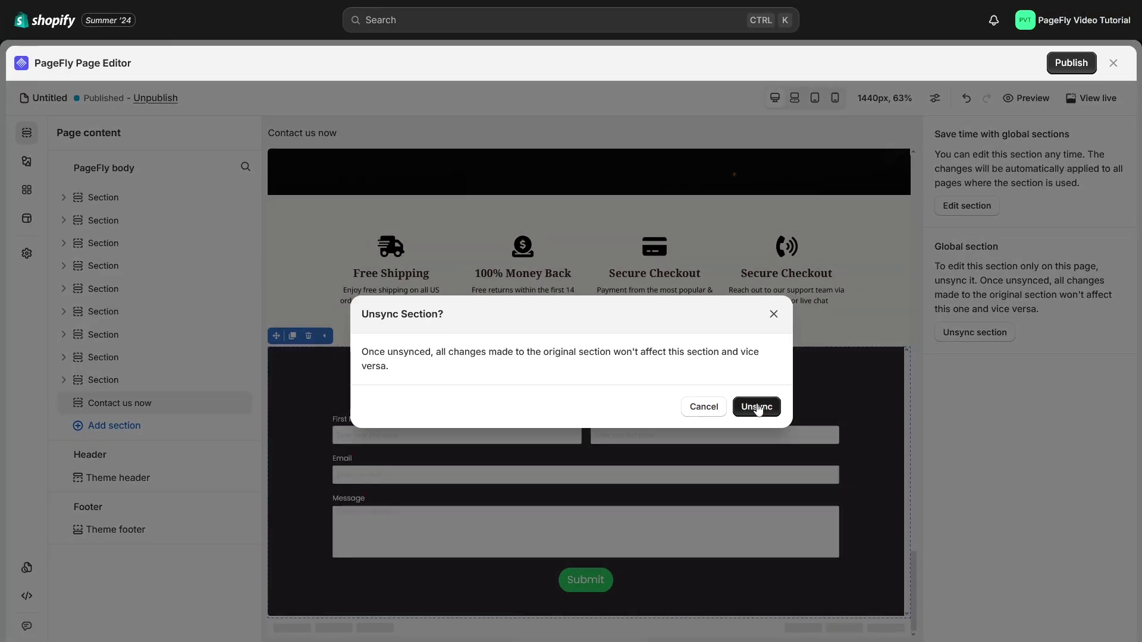
pyautogui.click(757, 407)
pyautogui.scroll(-1, 757, 409)
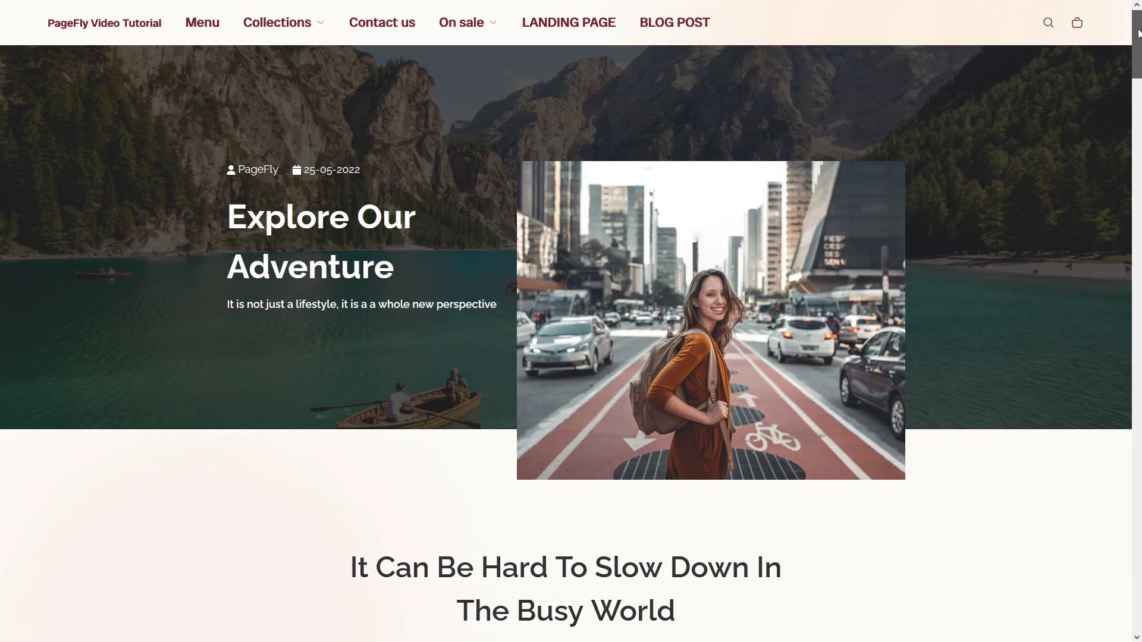
# Scroll the live home page down to the Contact us Now! form above the footer.
pyautogui.scroll(-20, 1075, 316)
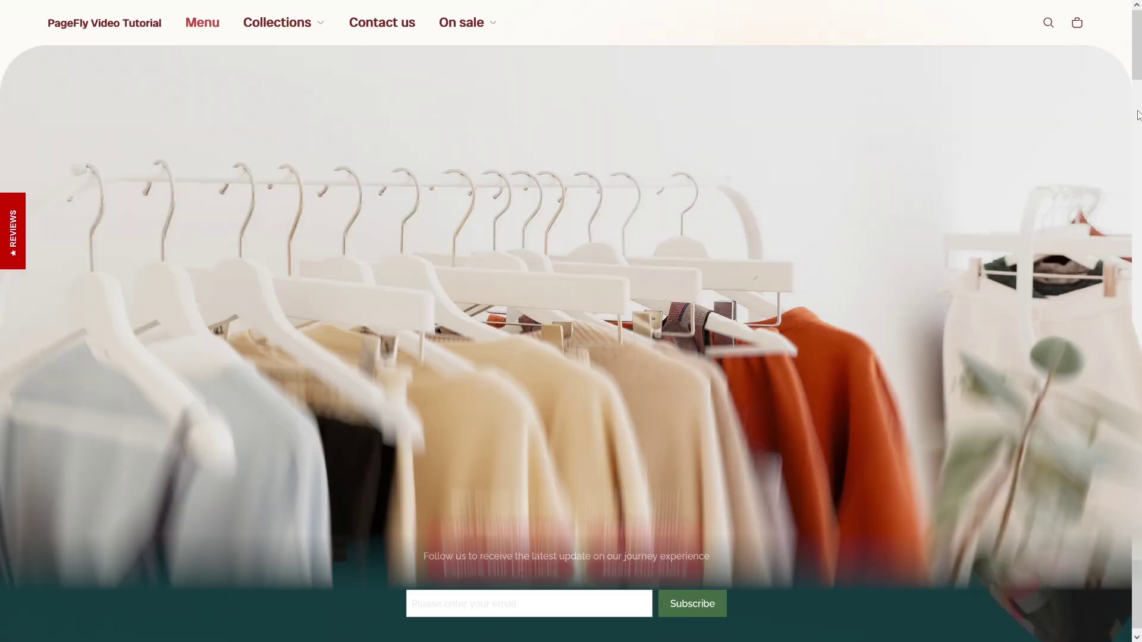
pyautogui.scroll(-20, 1138, 114)
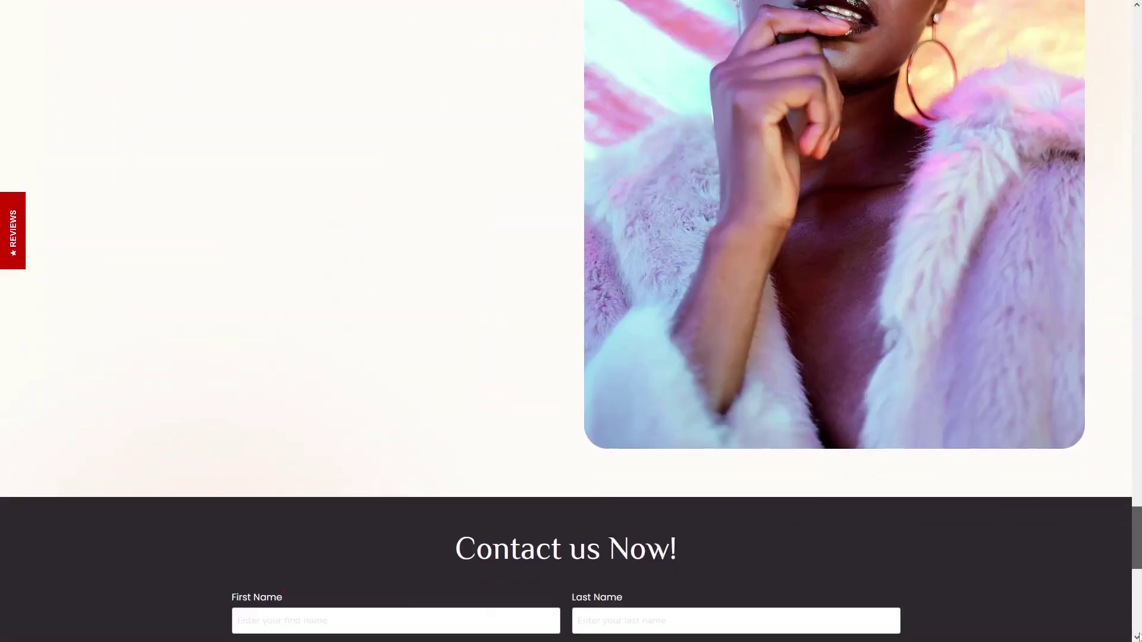
pyautogui.scroll(-5, 1015, 533)
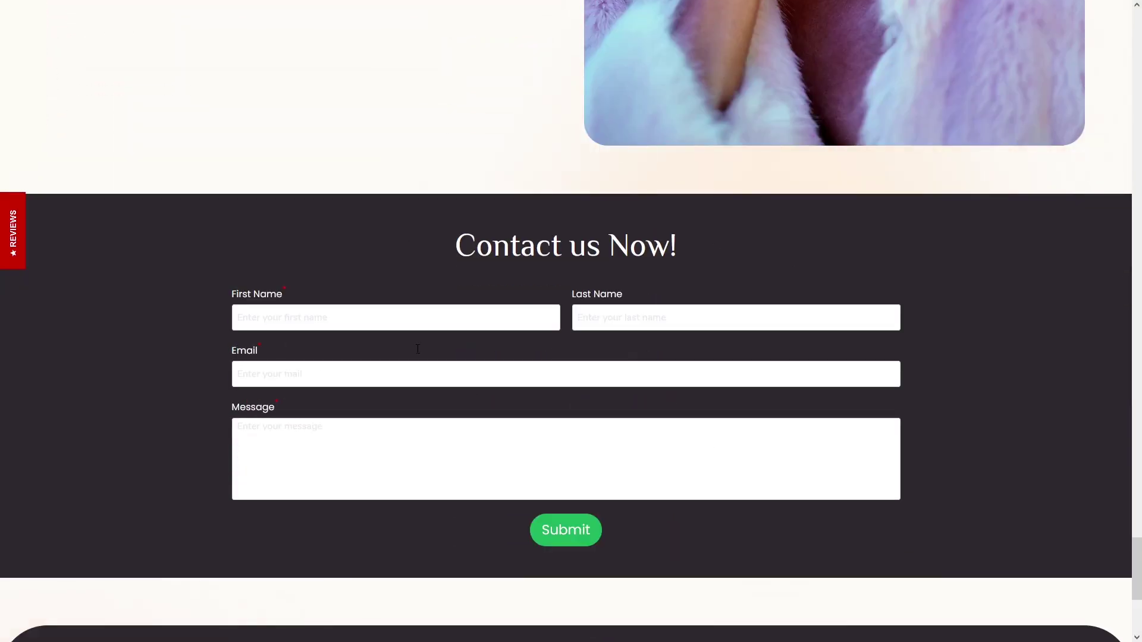